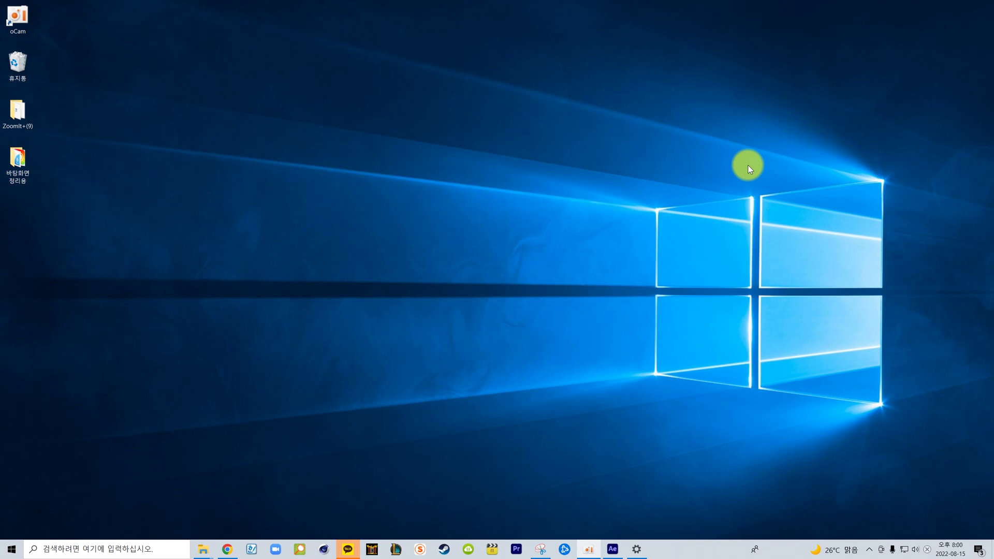
- Search Windows for "af" and launch Adobe After Effects 2021
click(613, 325)
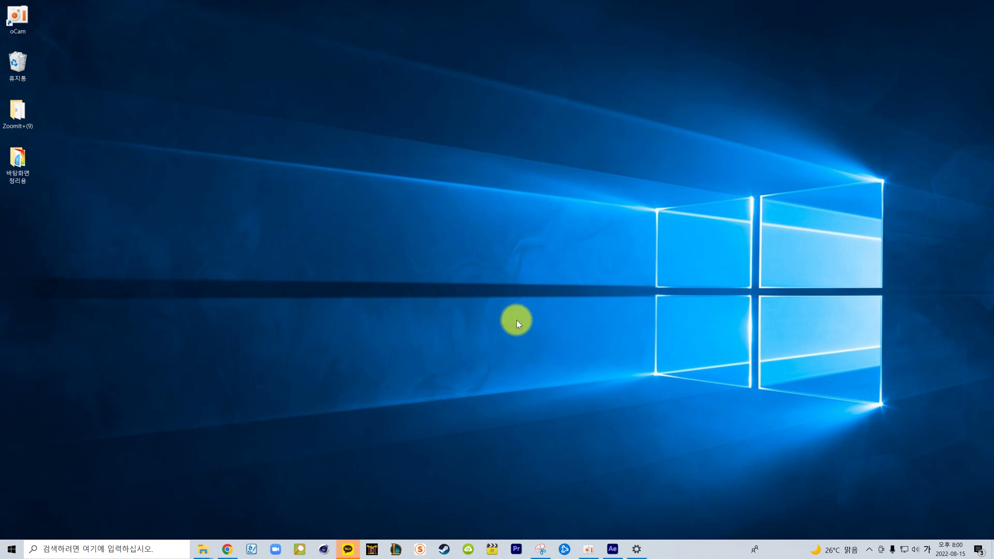
click(533, 299)
click(7, 547)
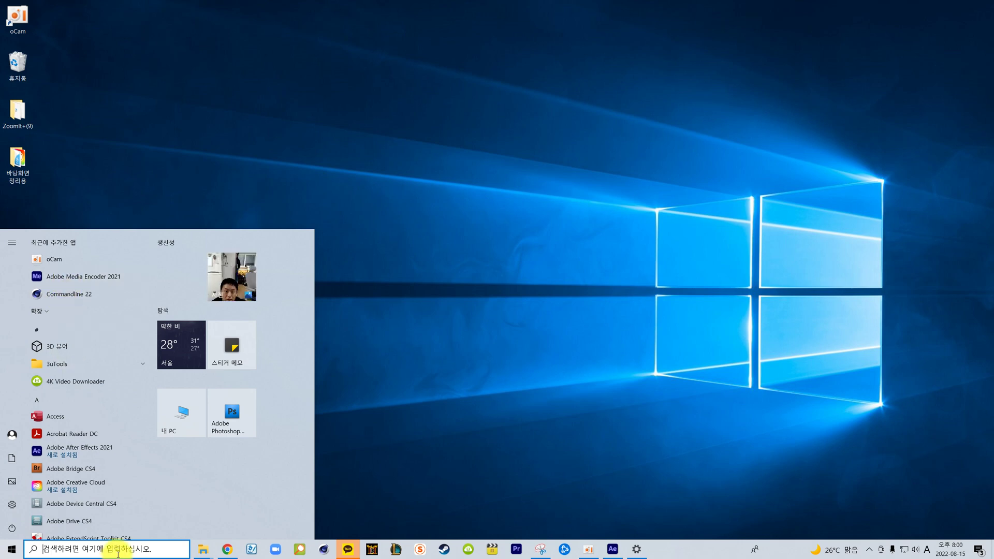
text(af)
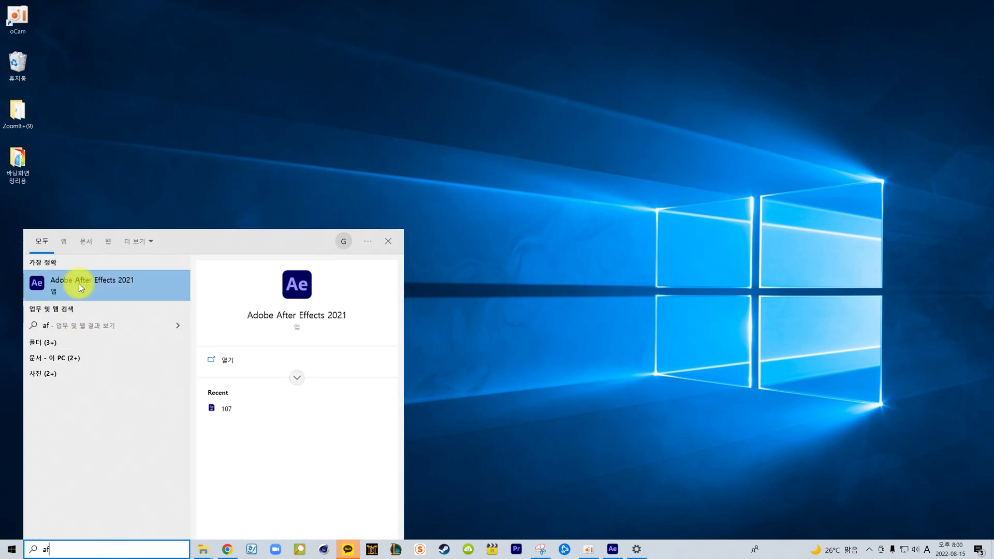
click(79, 284)
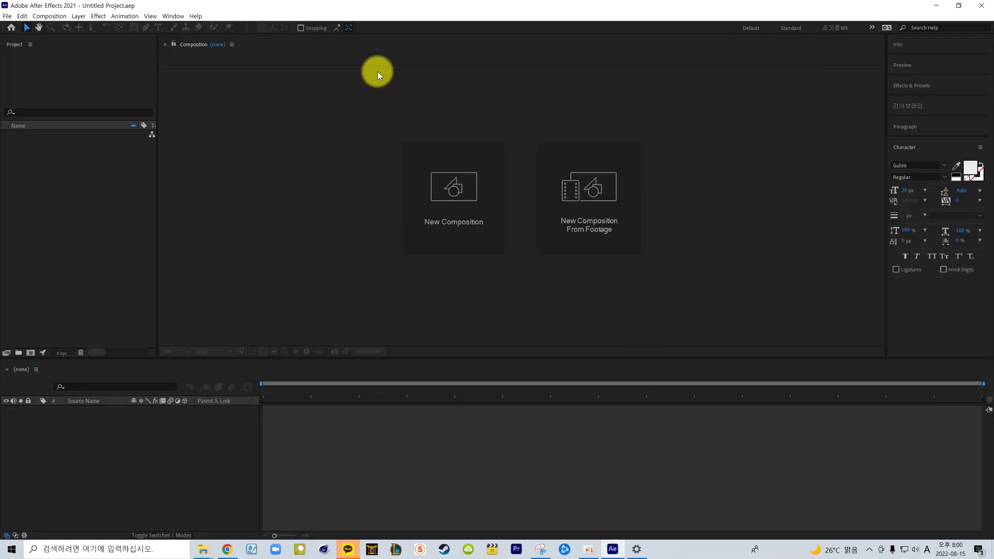
- Go to the After Effects Home screen and start a new project from it
click(11, 27)
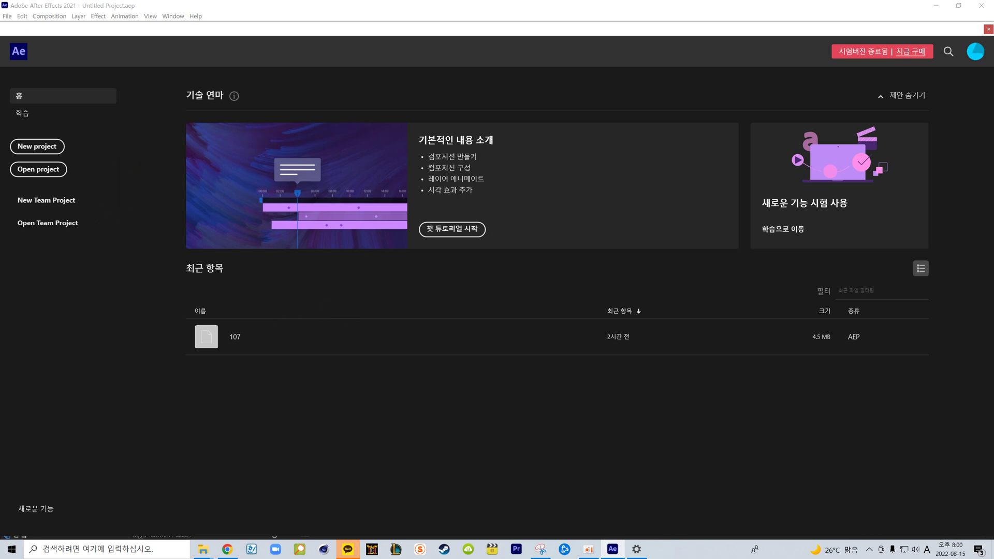
key(super+e)
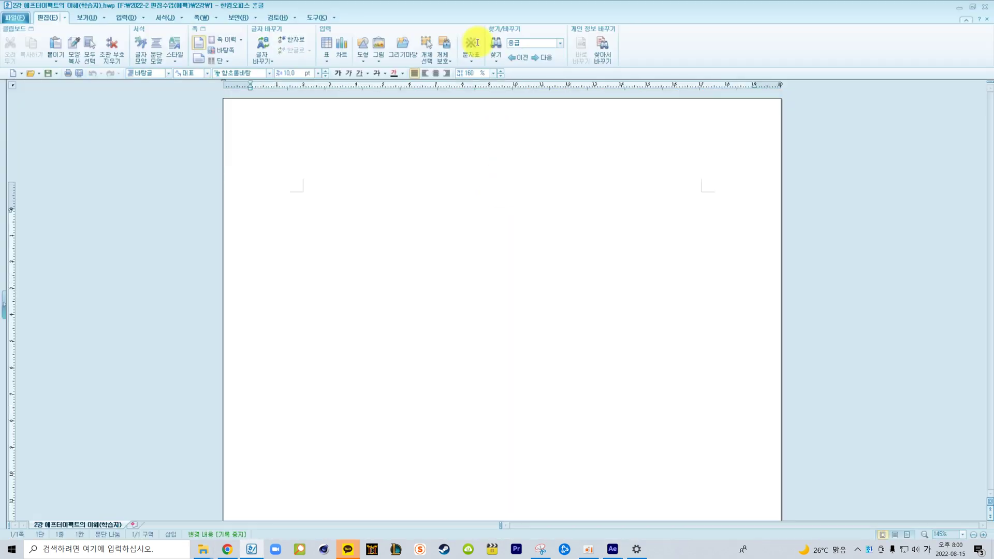
key(alt+Tab)
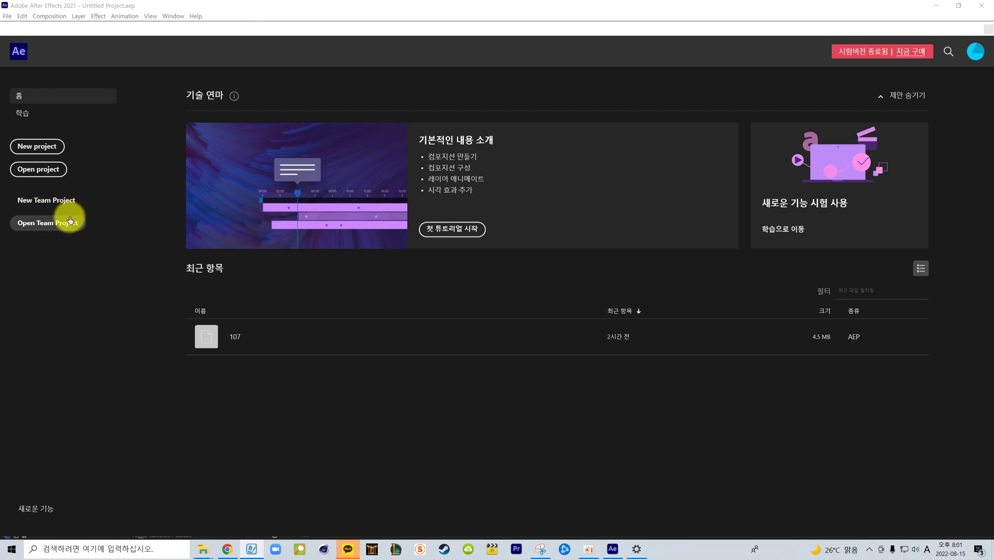
click(48, 148)
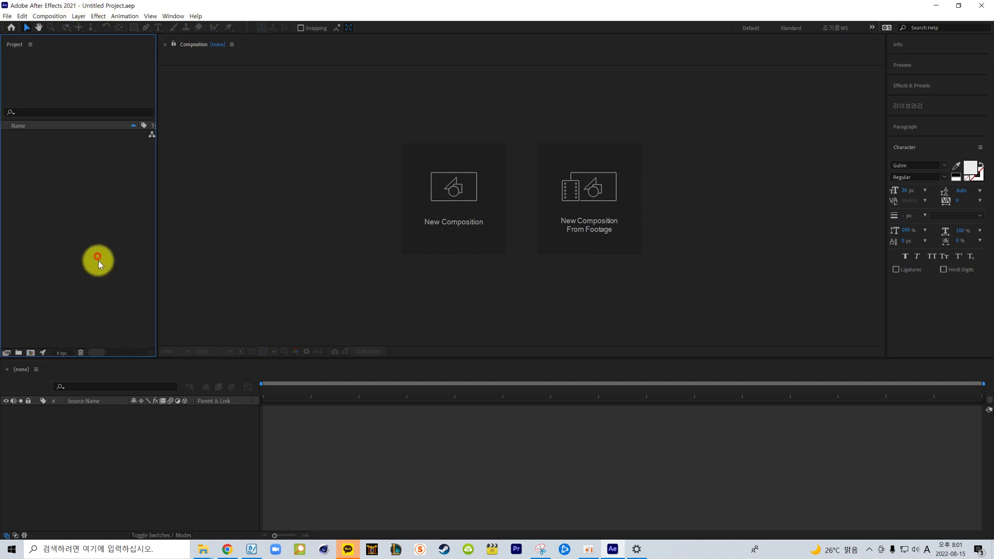
click(216, 505)
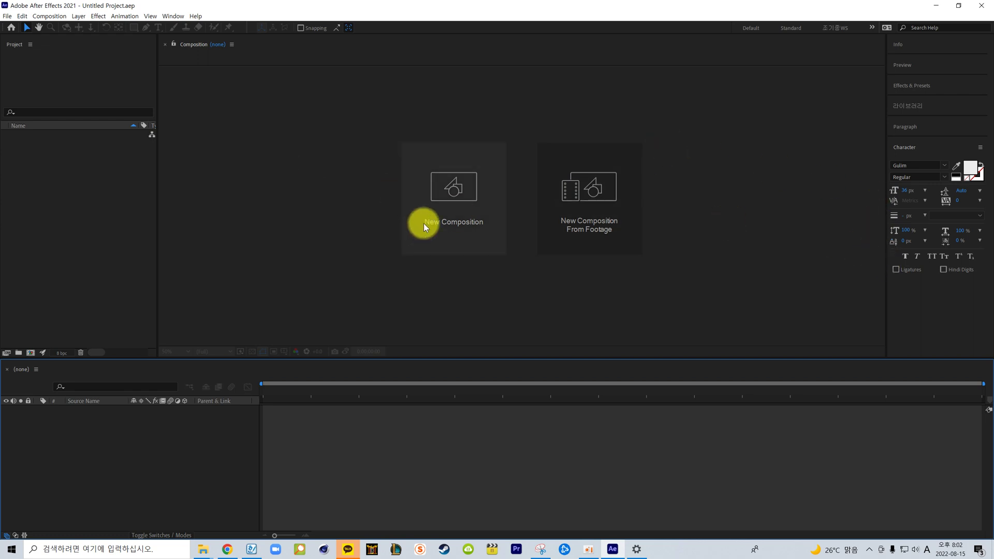
click(441, 229)
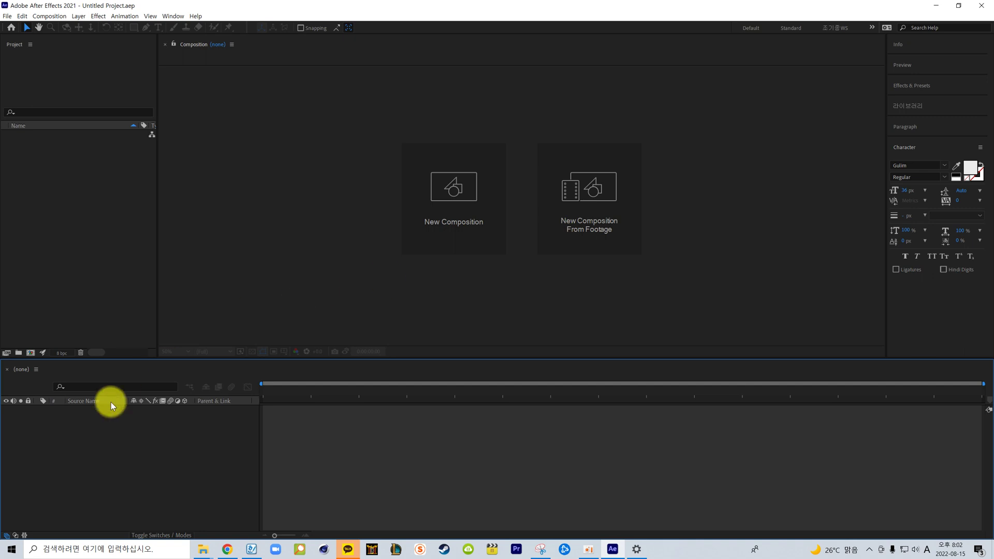
click(131, 262)
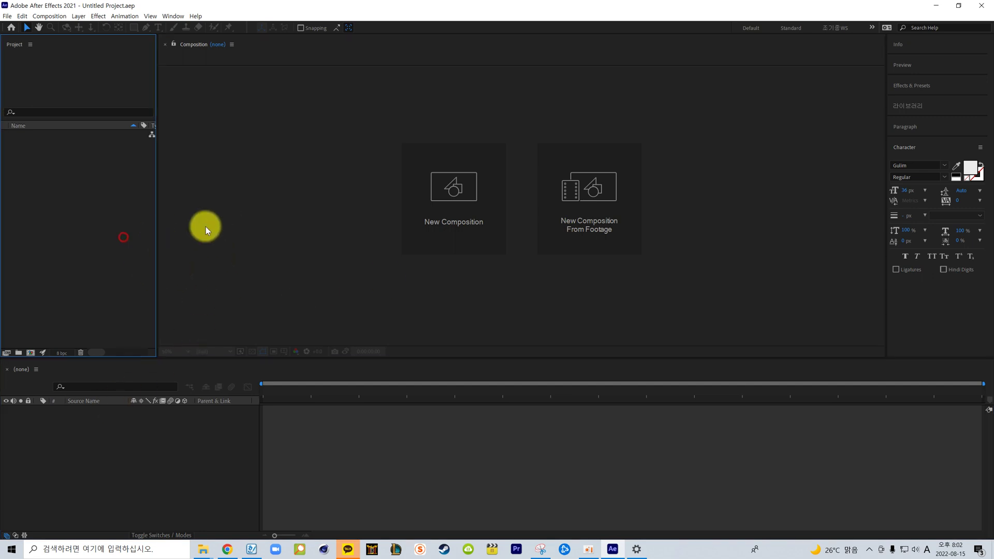
click(162, 221)
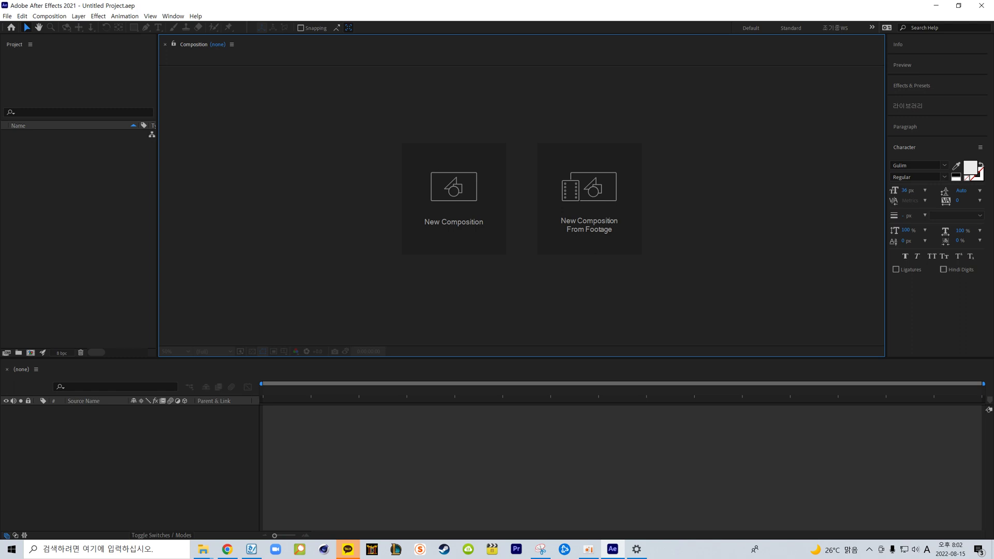
click(803, 172)
- Switch to the Default workspace and look through its collapsed panels, from Info and Audio down to Tracker and Content-Aware Fill
click(751, 29)
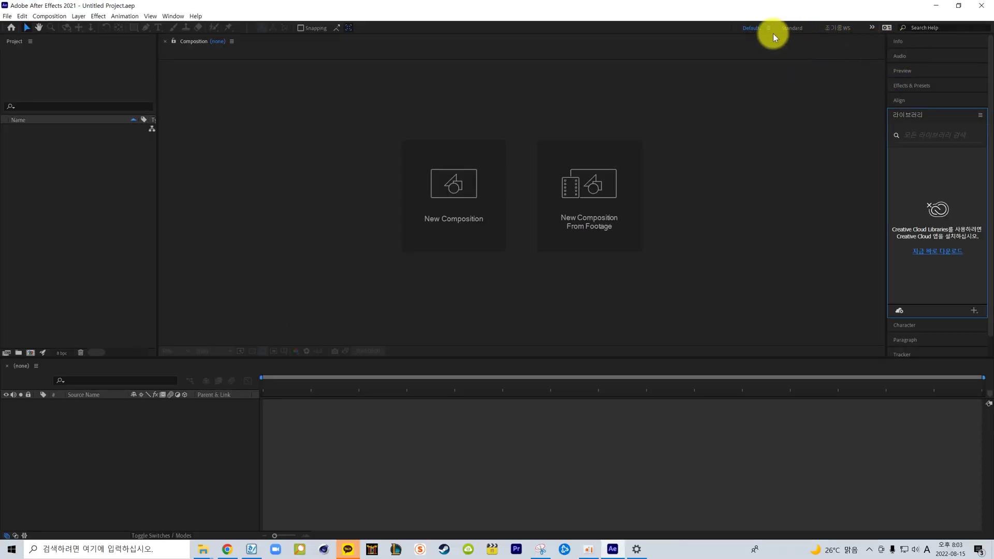
click(896, 41)
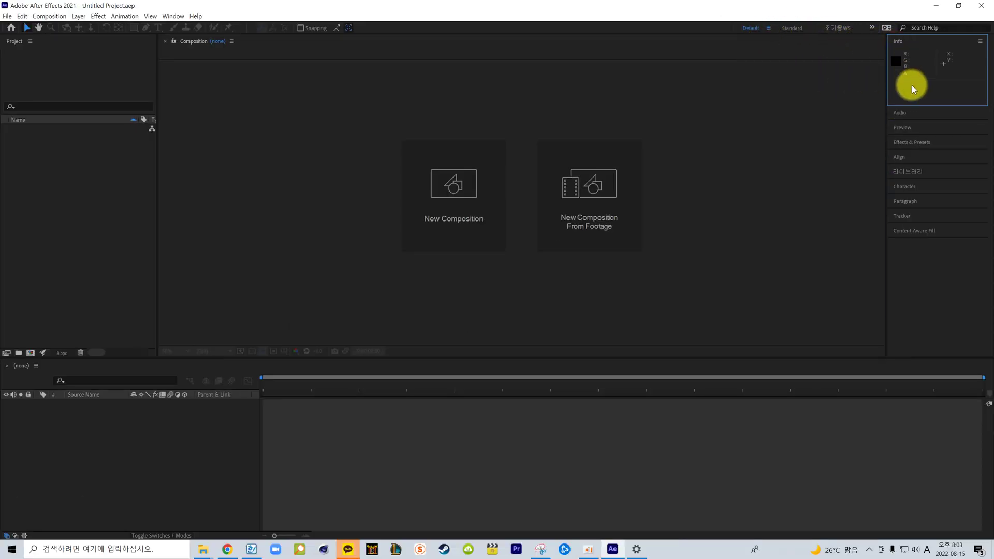
click(903, 113)
click(905, 156)
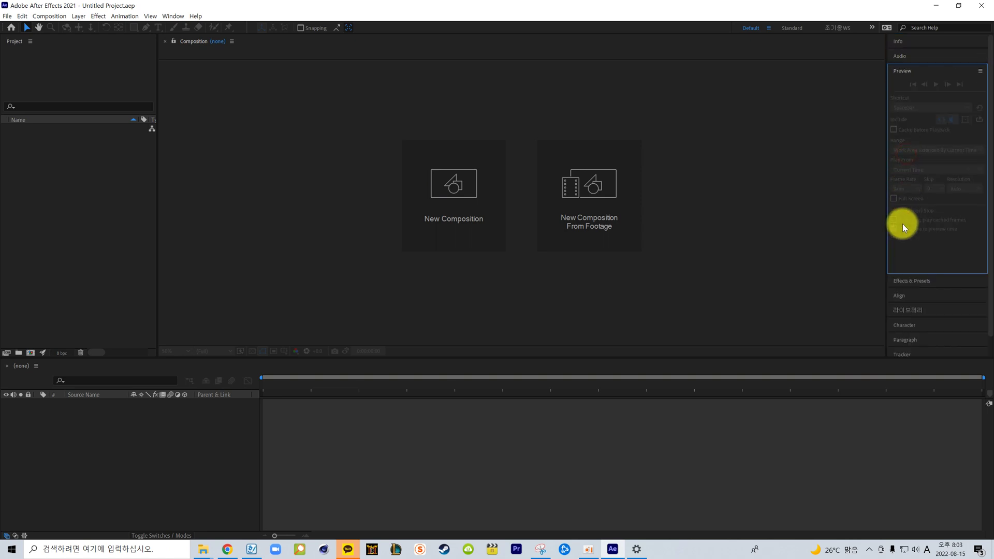
click(899, 58)
click(910, 173)
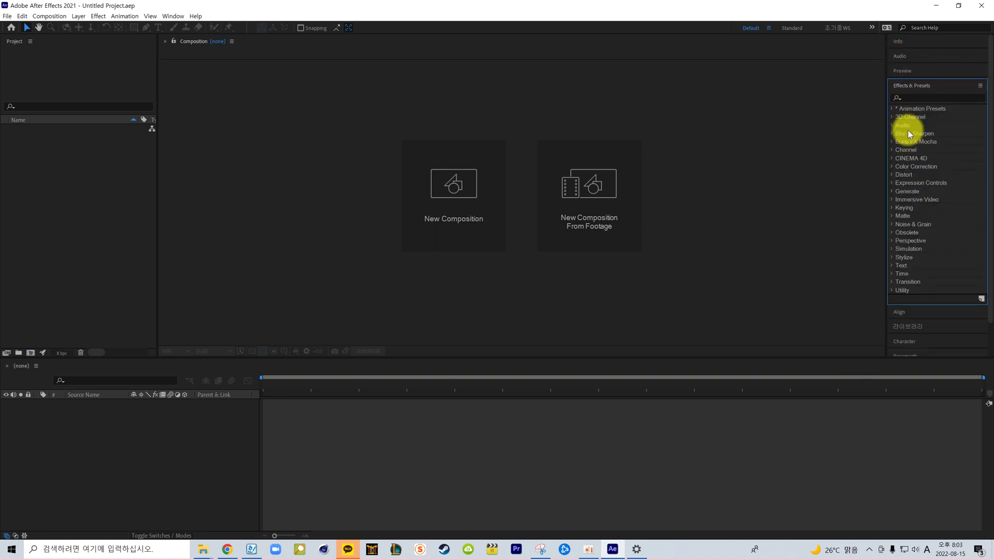
click(899, 85)
click(902, 99)
click(903, 101)
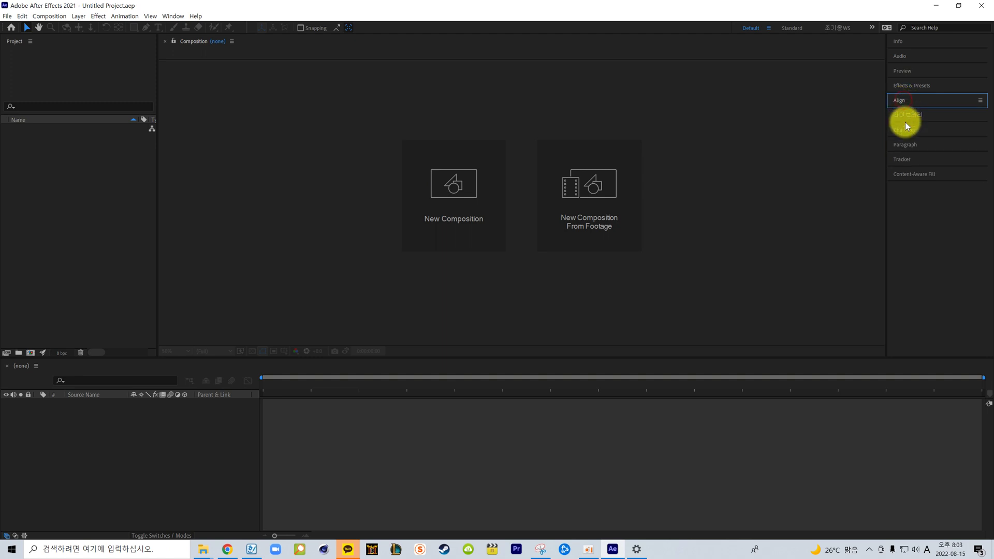
click(906, 115)
click(906, 115)
click(905, 129)
click(904, 129)
click(907, 144)
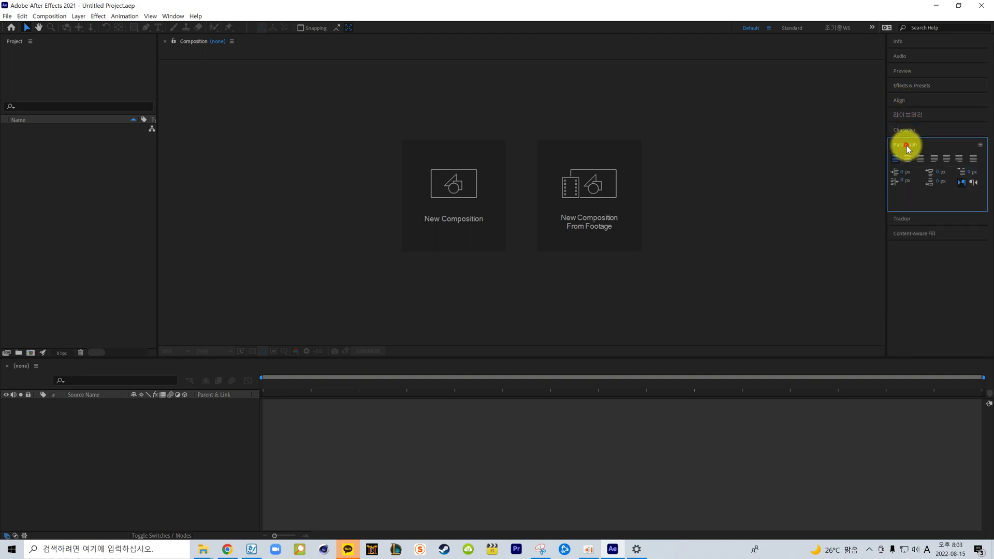
click(905, 145)
click(903, 160)
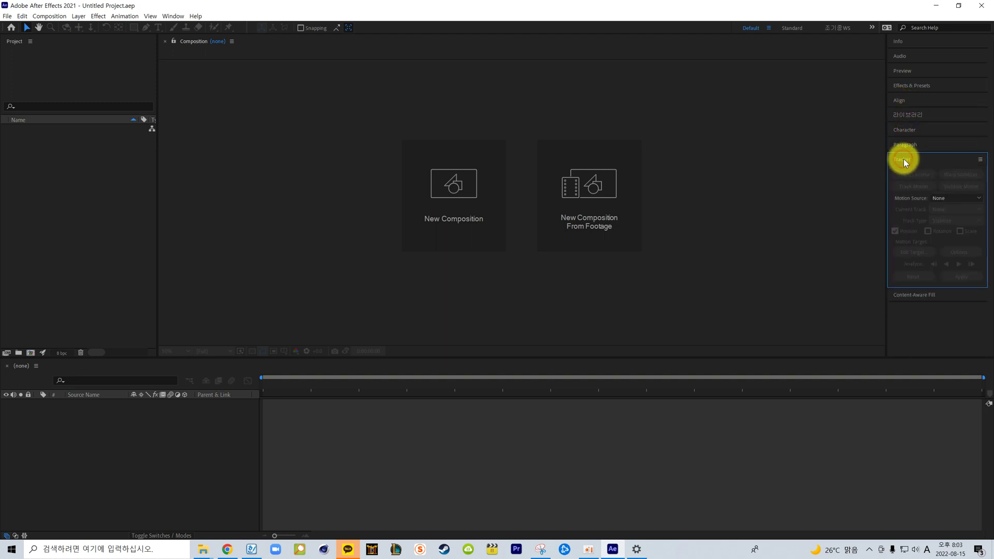
click(902, 161)
click(903, 175)
click(903, 176)
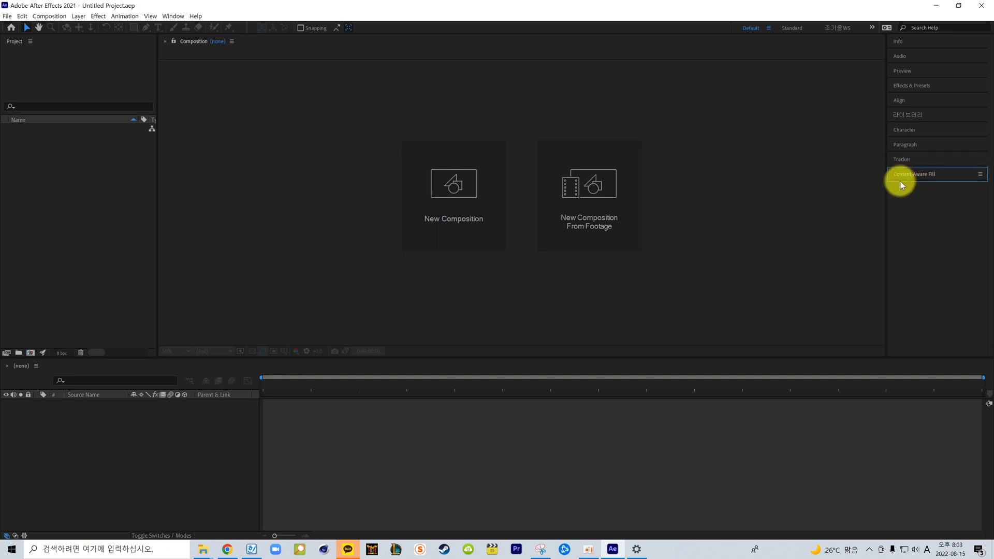
click(828, 194)
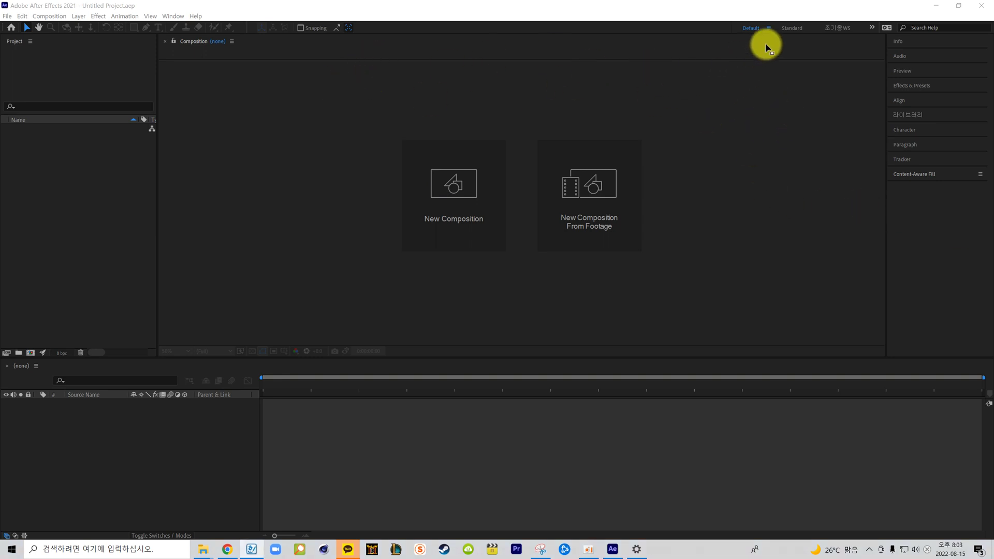
- Compare the Standard and Default workspaces by switching between them, finishing on Standard
click(786, 29)
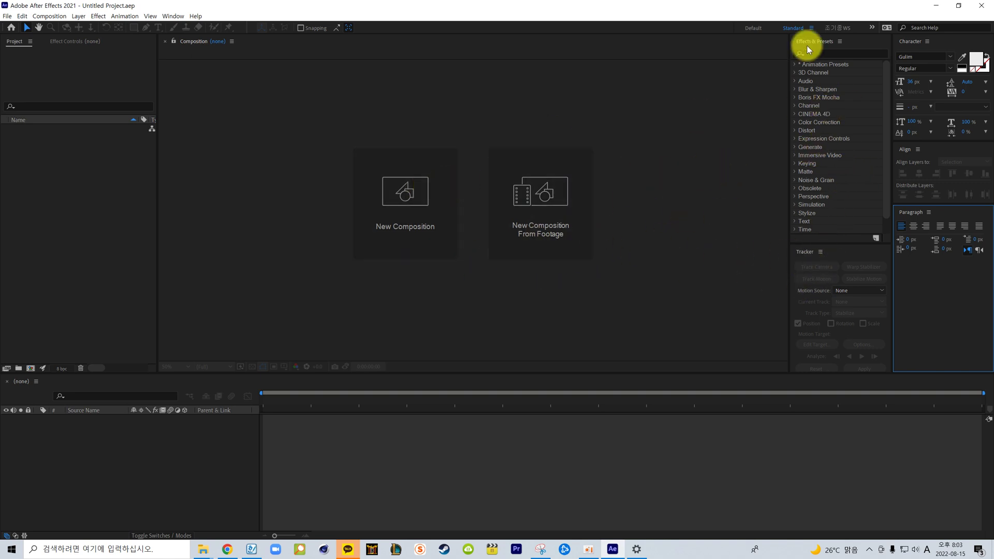
click(748, 29)
click(785, 27)
click(750, 27)
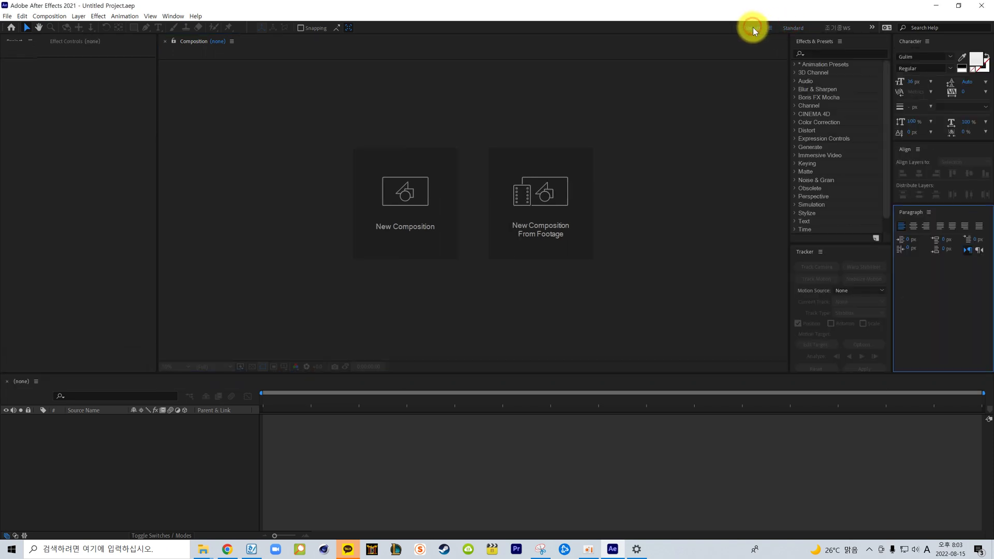
click(792, 28)
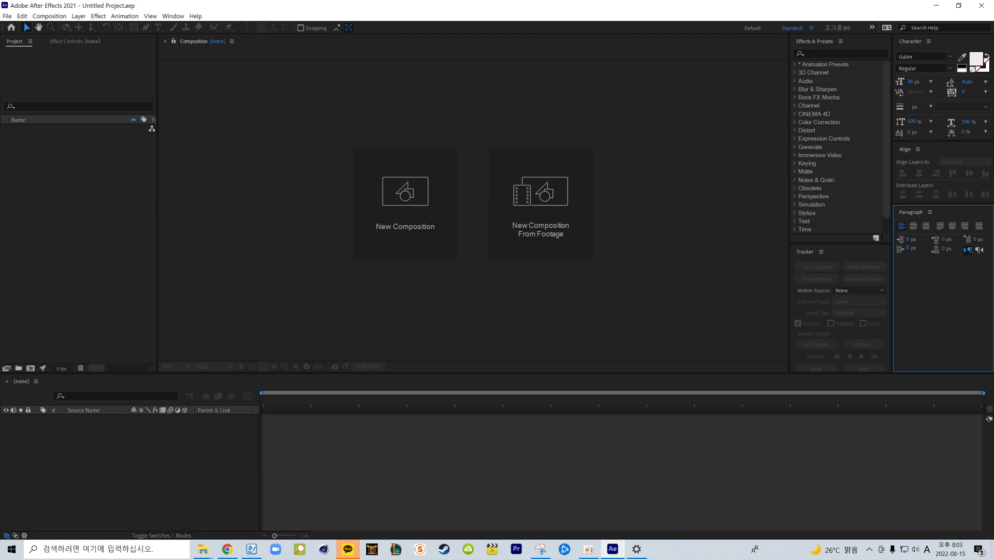
- Reset the Standard workspace to its saved layout
click(811, 28)
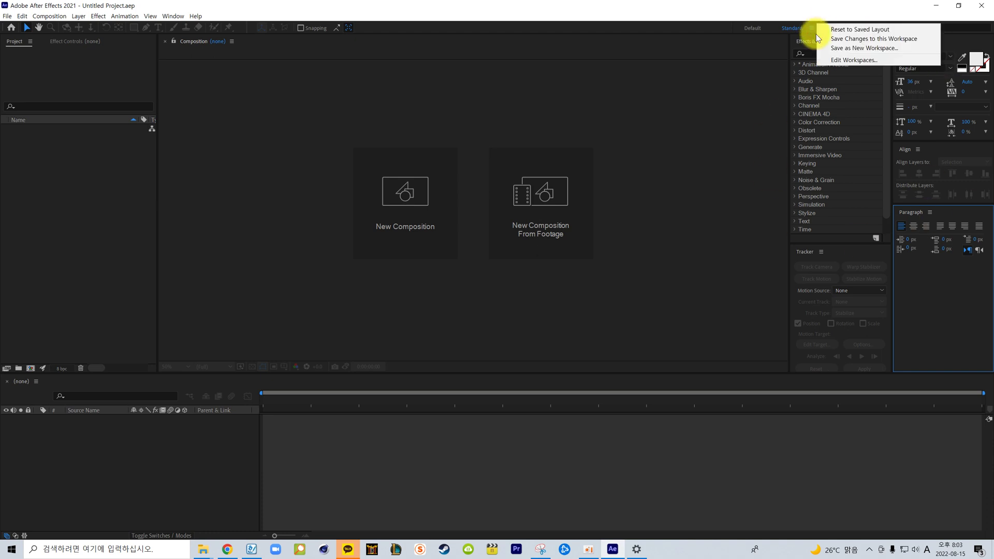
click(859, 29)
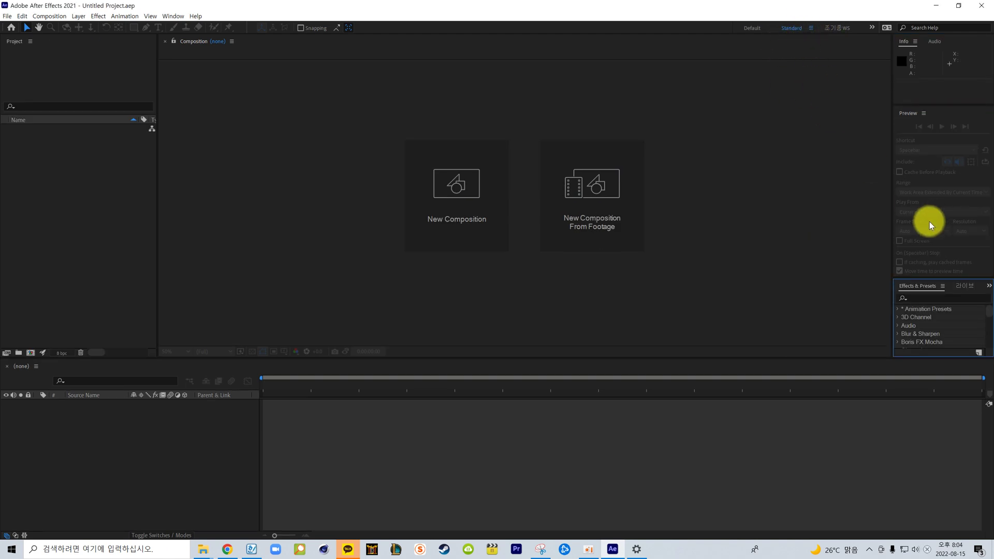
click(791, 212)
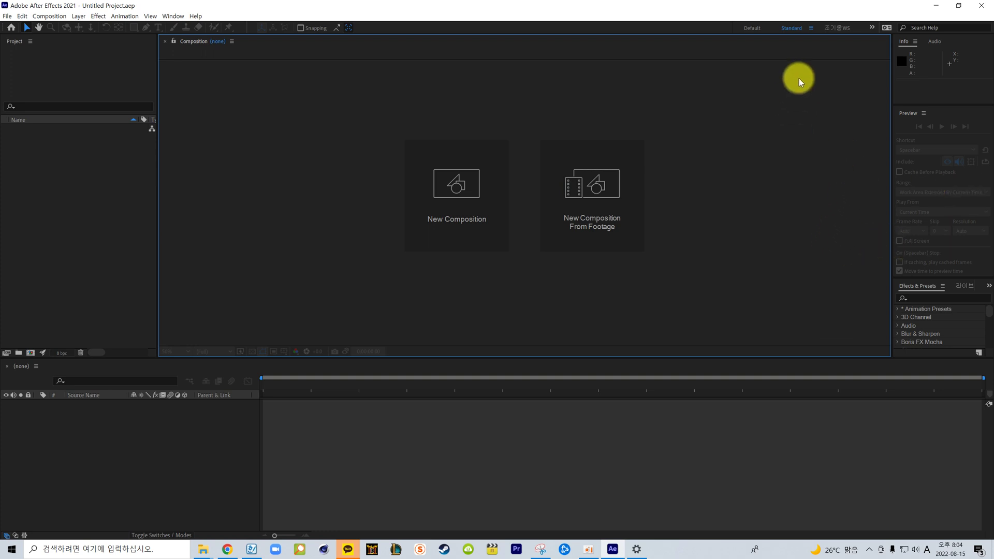
- Close the Info, Audio and Preview panels of the Standard workspace
click(905, 41)
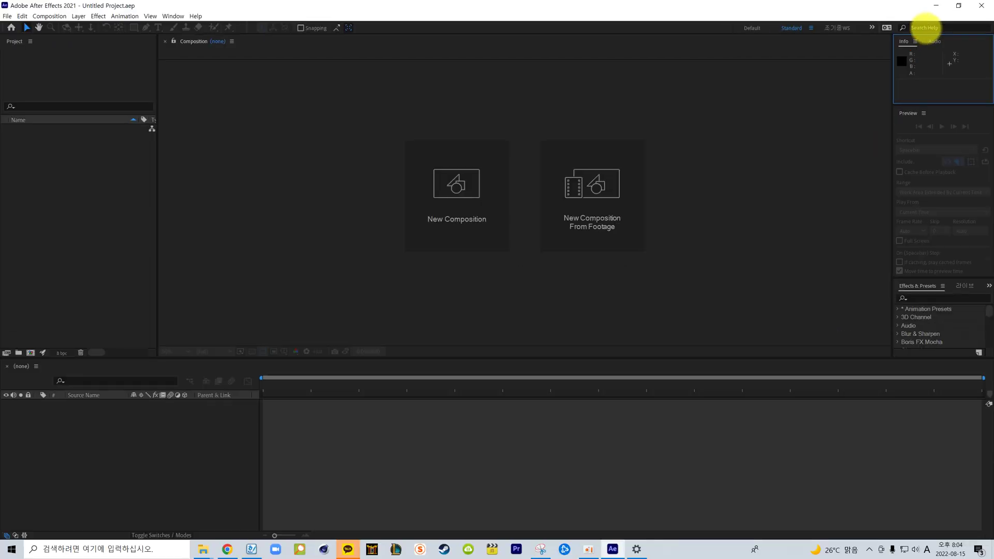
click(915, 41)
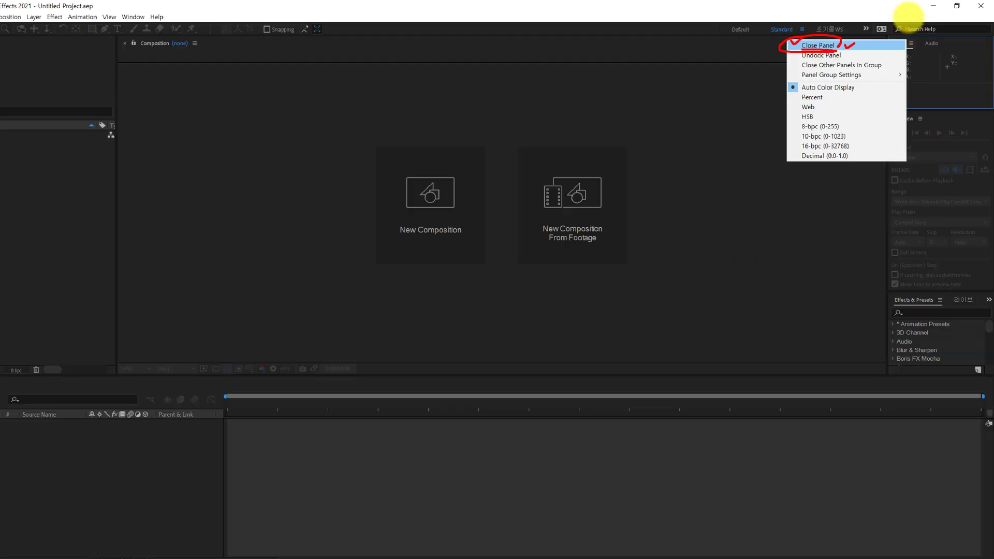
click(911, 44)
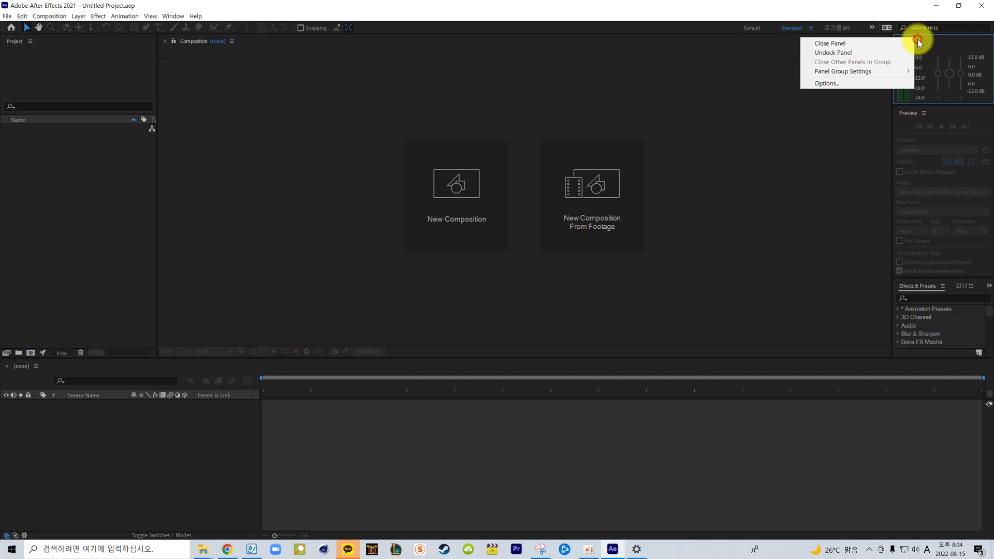
click(879, 43)
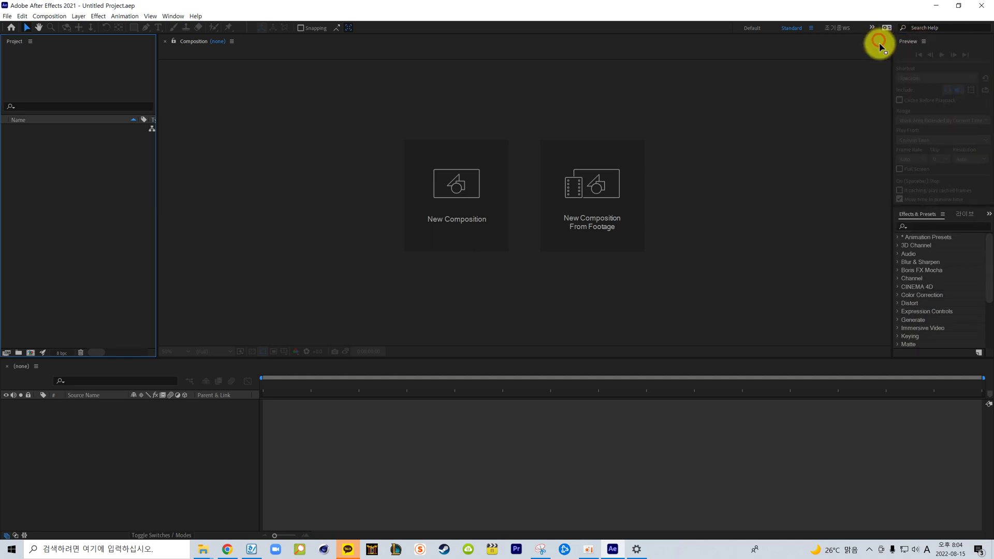
click(924, 44)
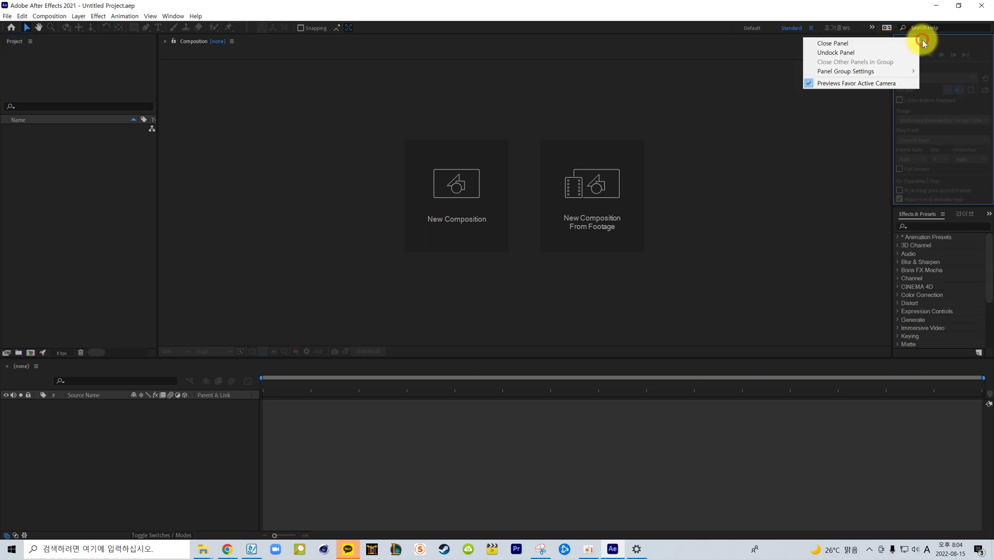
click(887, 42)
- Close the Libraries panel and the other panels grouped with Effects & Presets, keeping only Effects & Presets open
click(961, 42)
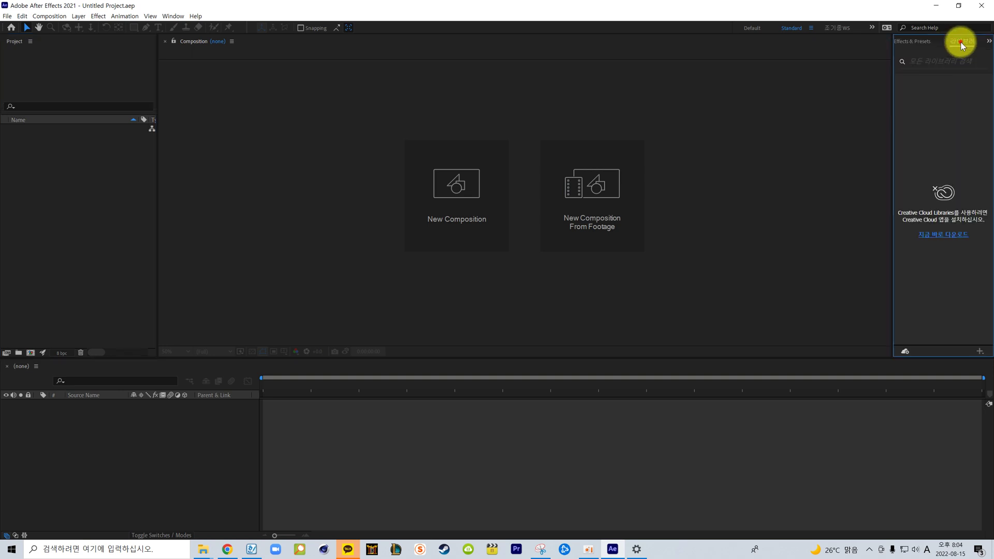
click(965, 42)
click(952, 42)
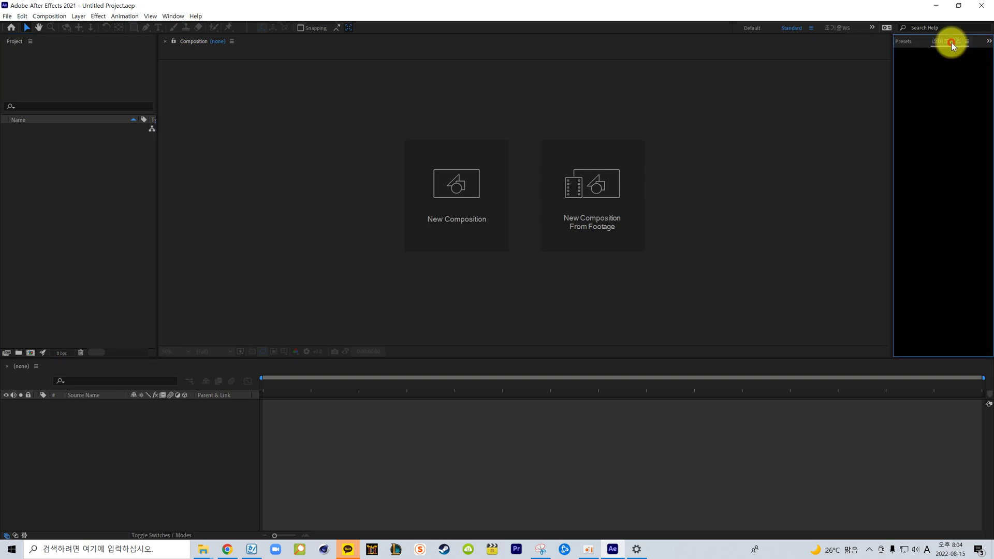
click(731, 173)
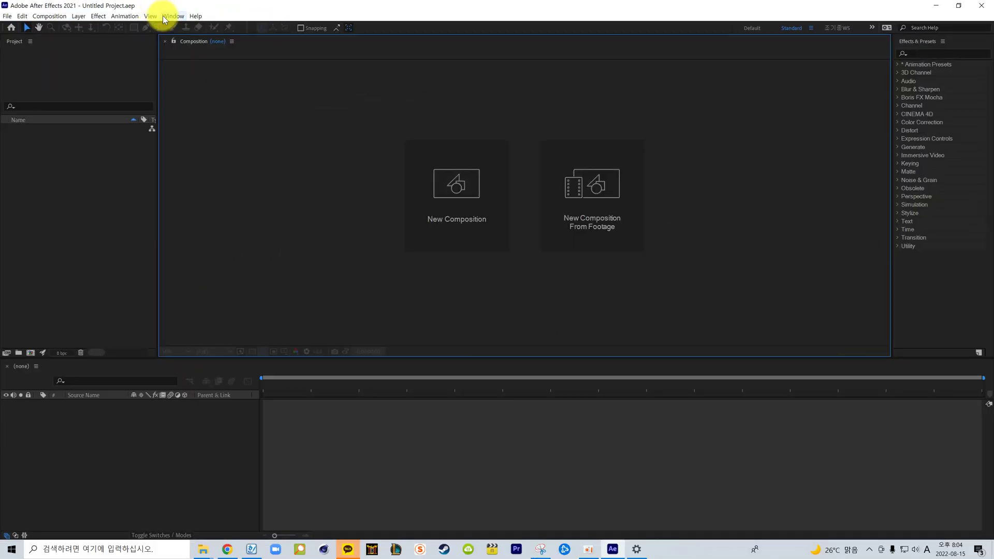
- Open the Align panel in the Standard workspace
click(172, 16)
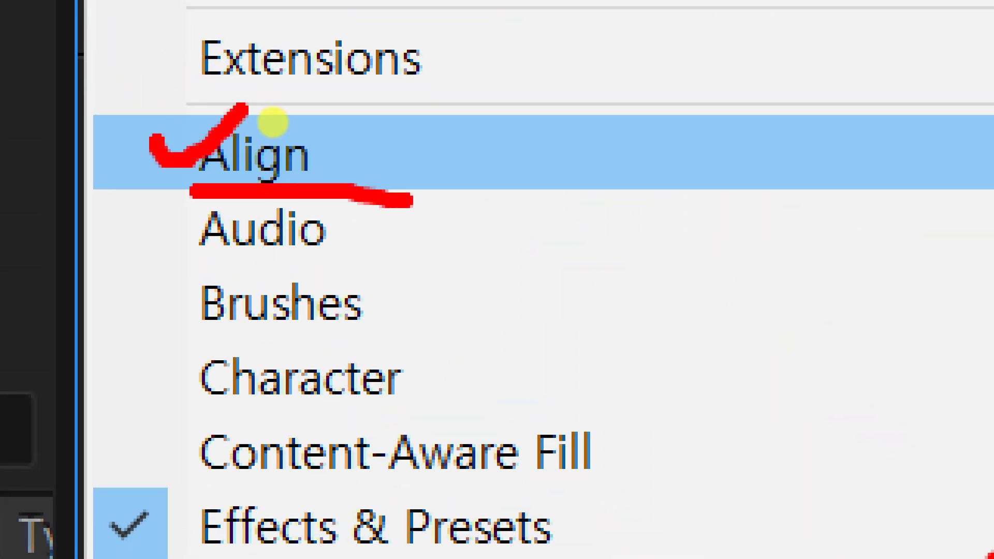
key(Escape)
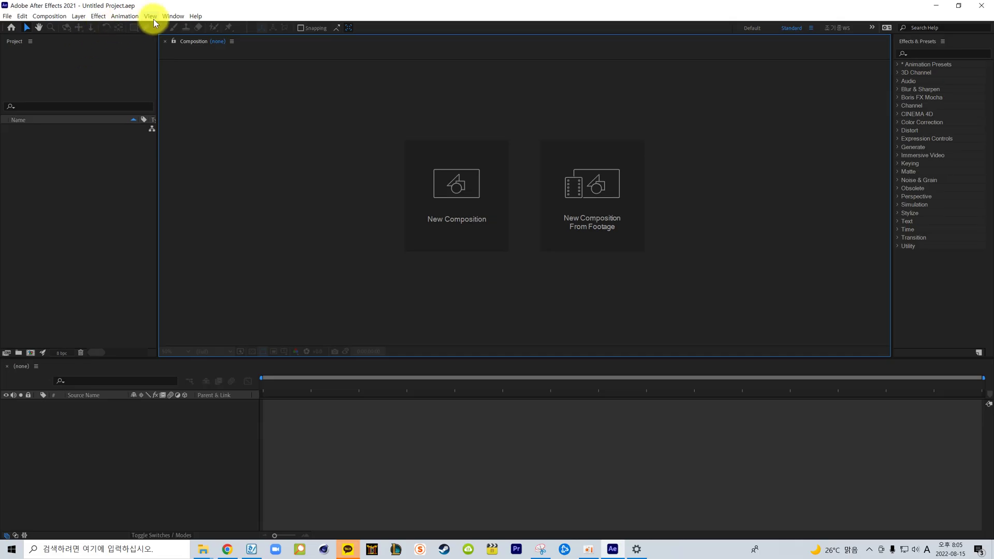
click(172, 16)
click(186, 71)
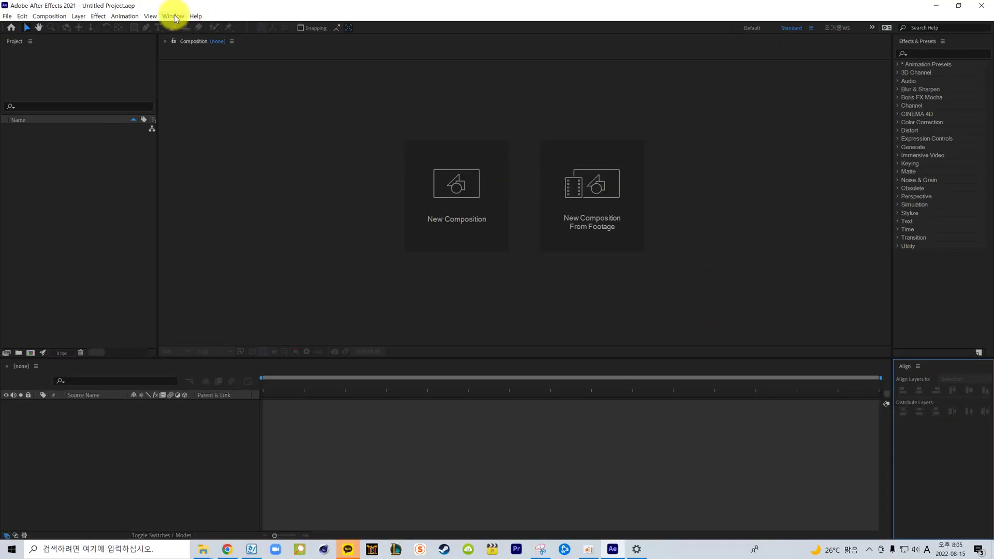
- Open the Character and Paragraph panels in the workspace
click(174, 17)
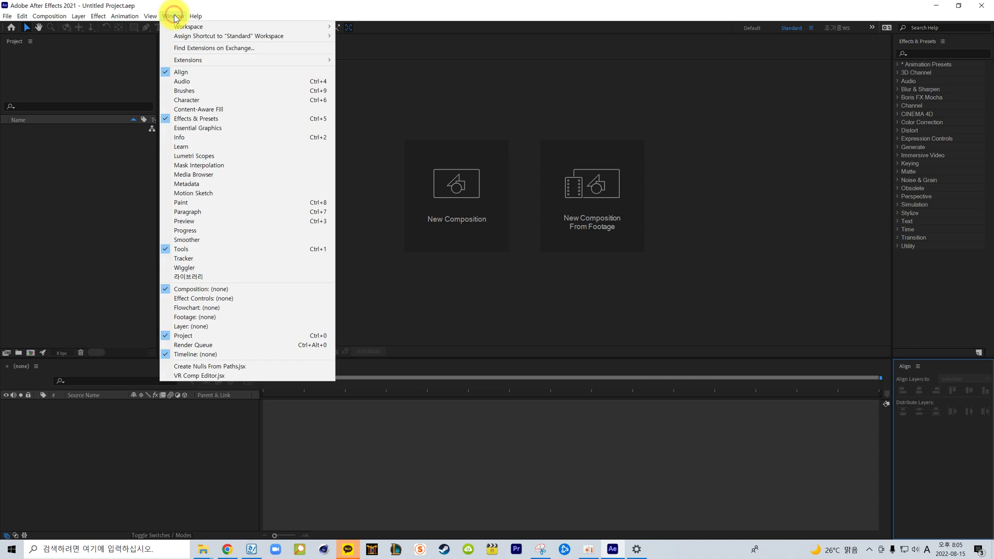
click(192, 100)
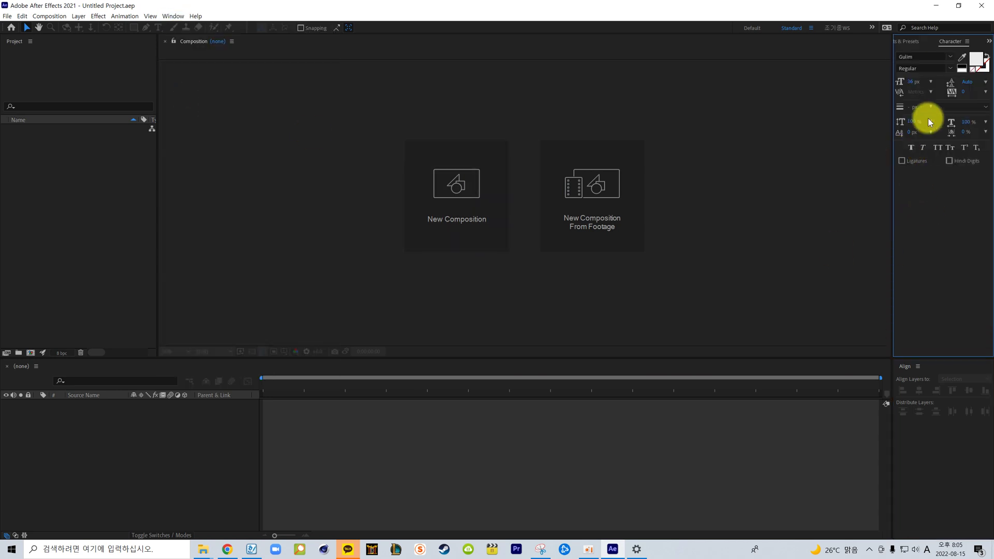
click(173, 16)
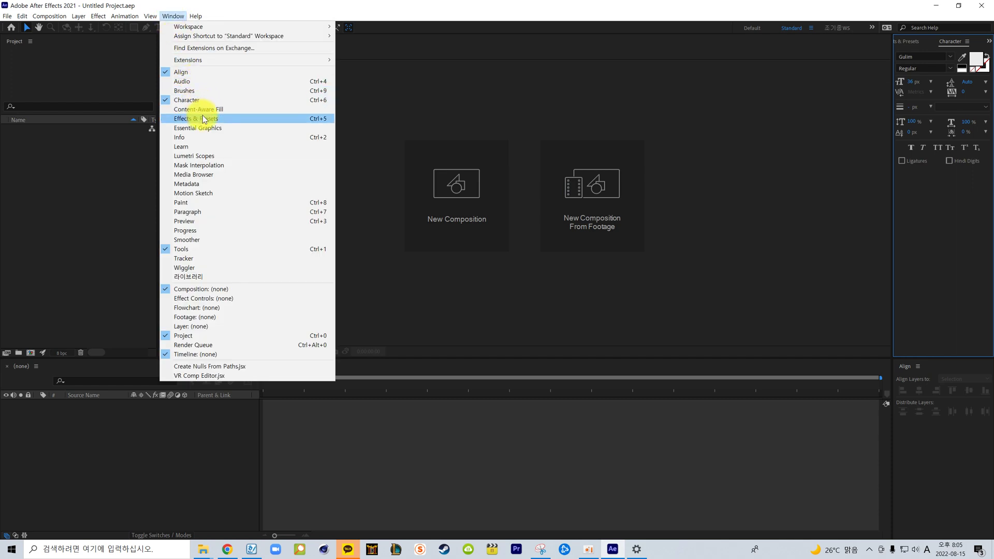
click(195, 212)
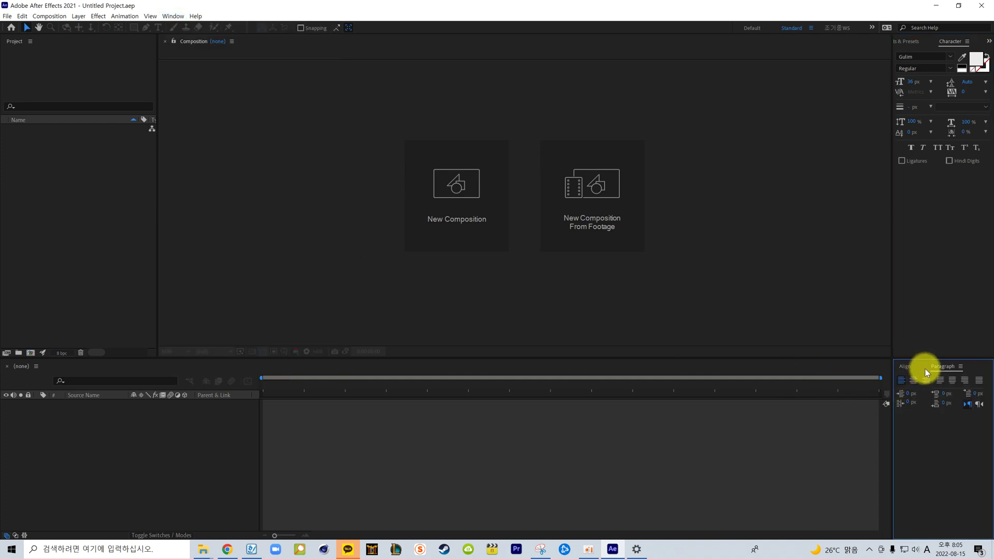
- Open the Effect Controls and Tracker panels in the workspace
click(174, 16)
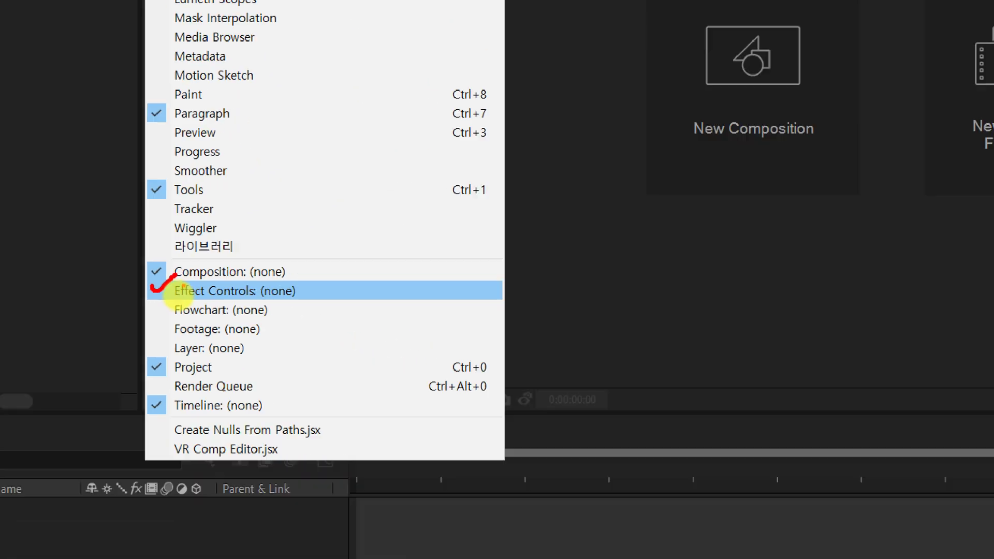
click(174, 294)
click(173, 16)
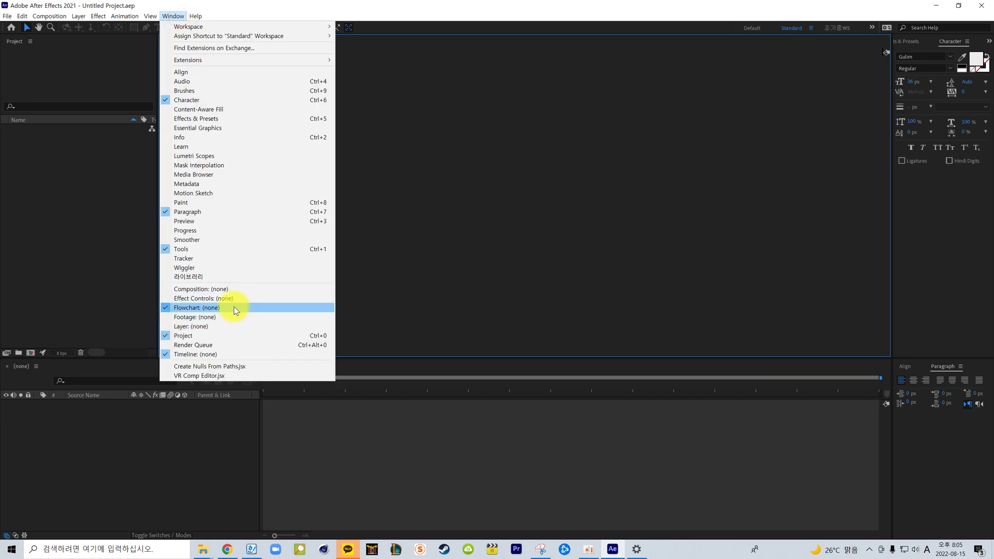
click(225, 299)
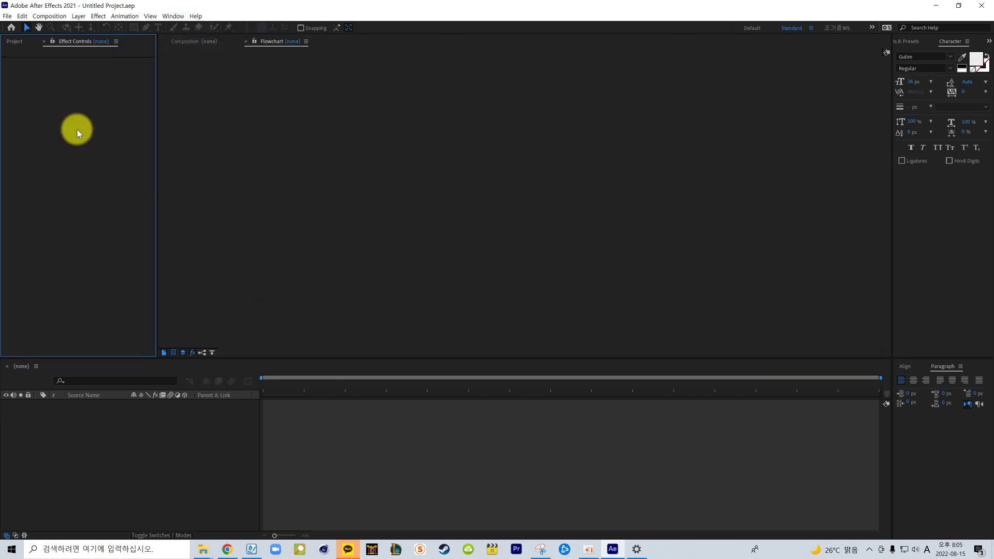
click(168, 16)
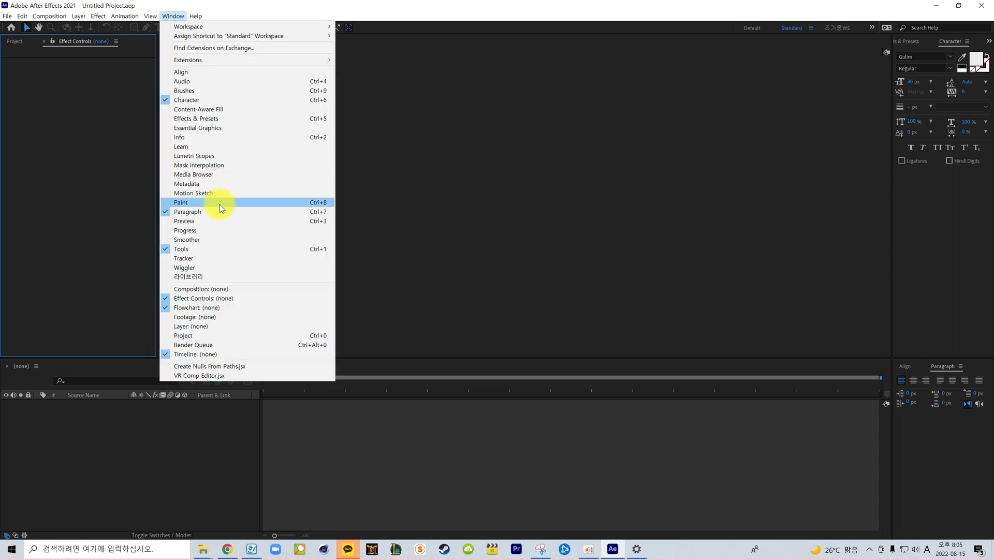
click(207, 259)
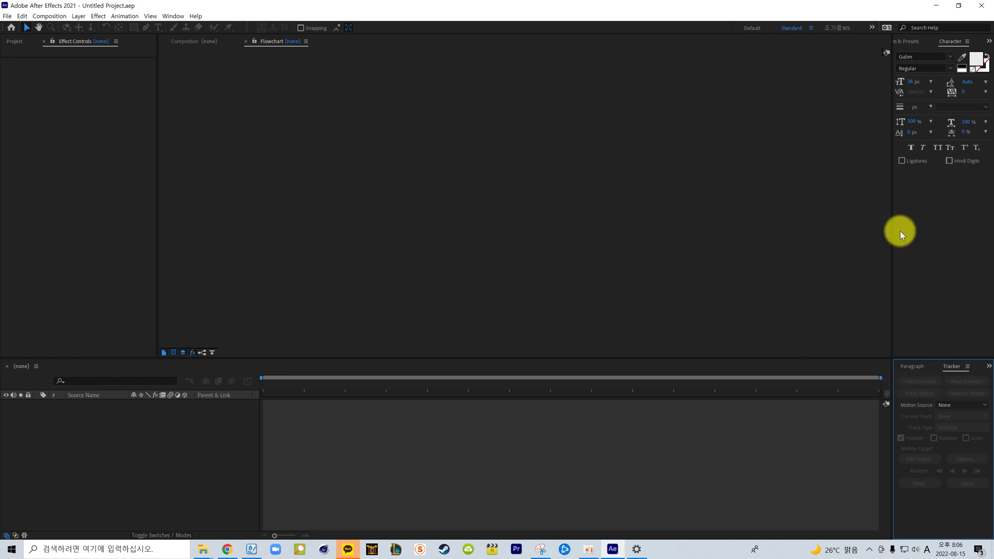
- Widen the Character and Tracker panel groups to about twice their width, lining up their inner edges
drag(891, 154, 819, 160)
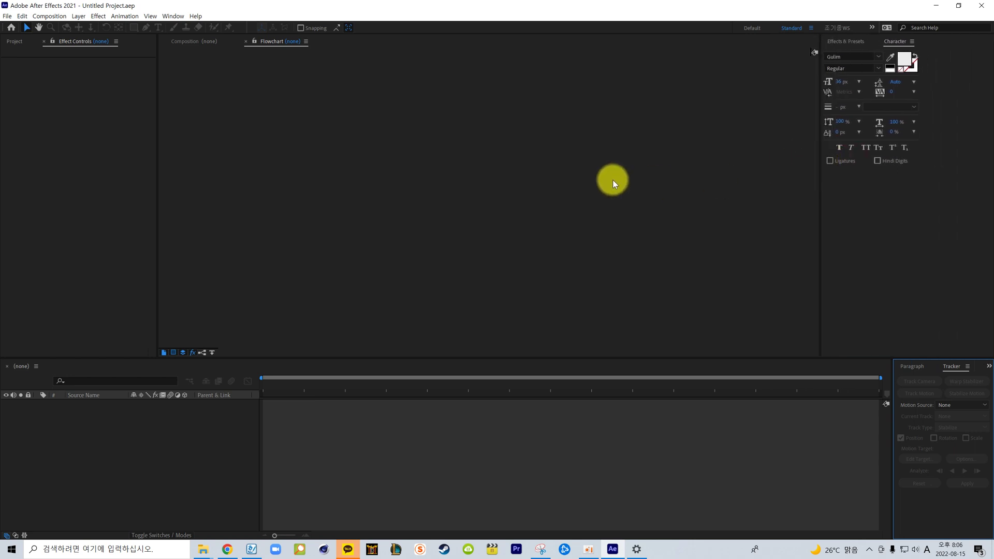
click(593, 213)
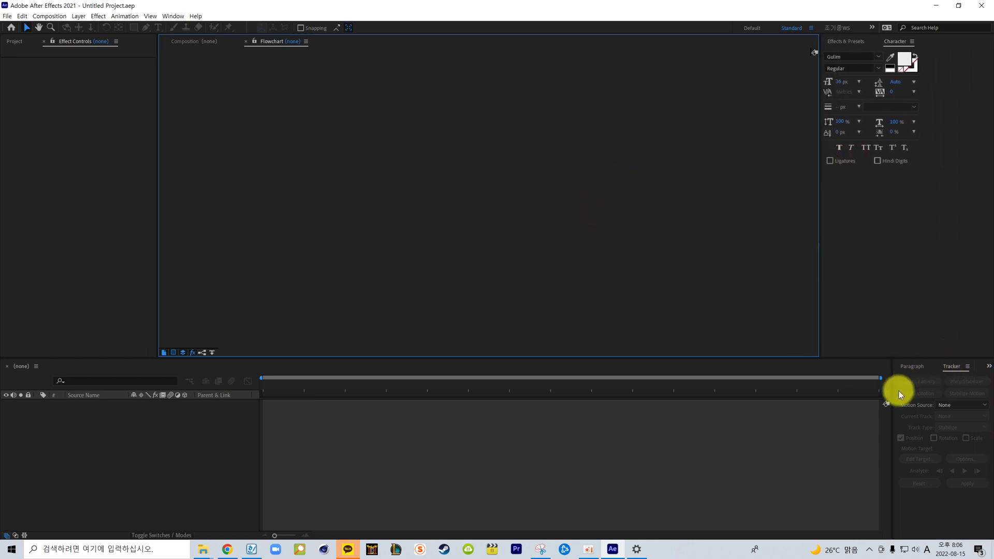
drag(892, 387, 788, 380)
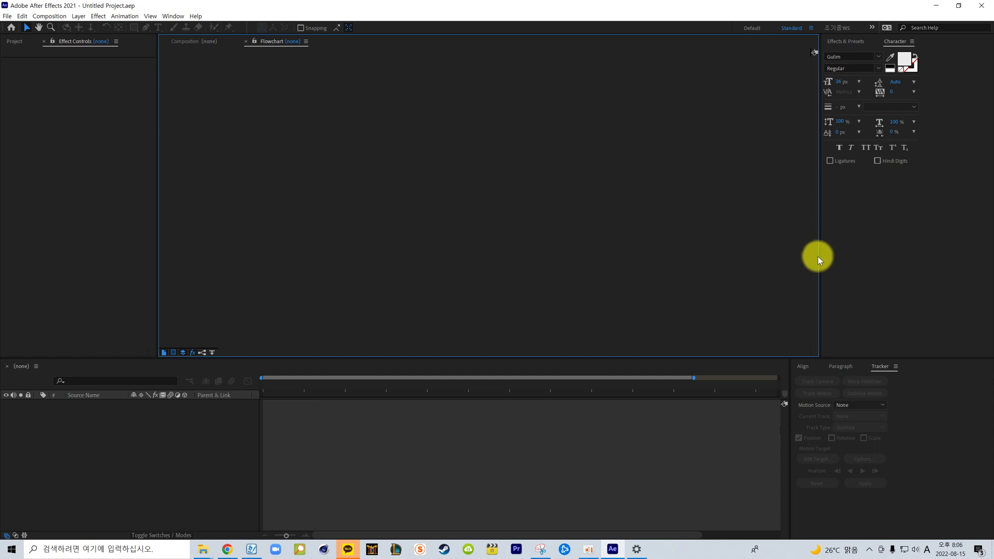
drag(819, 257, 789, 262)
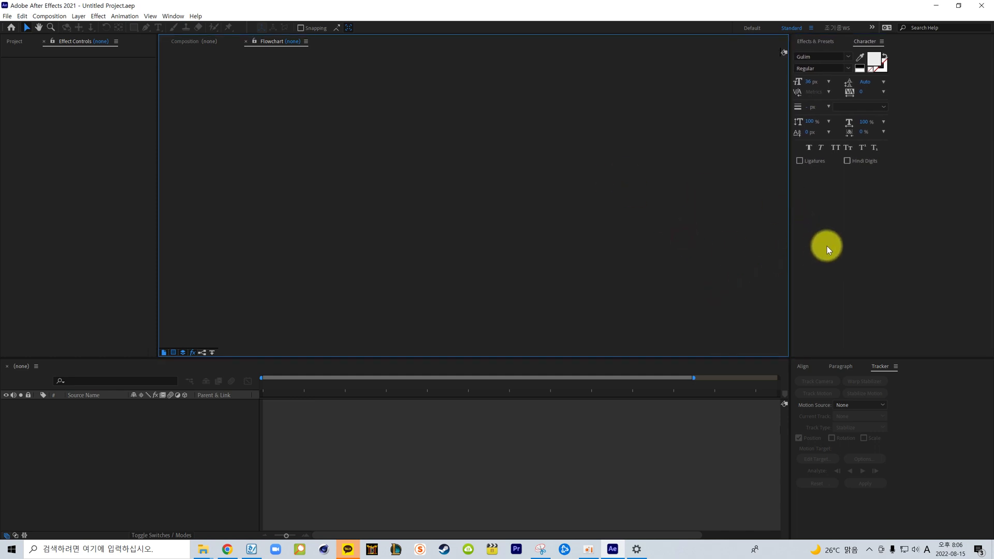
- Move the Character panel out of its group into its own column beside Effects & Presets
click(810, 41)
click(856, 43)
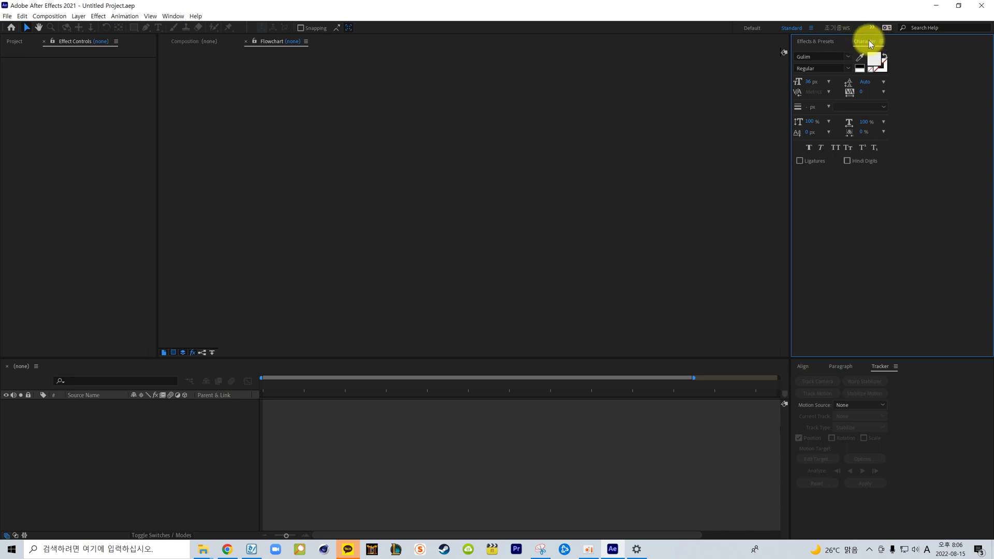
mouse_move(869, 43)
mouse_down()
mouse_move(870, 82)
mouse_move(816, 122)
mouse_move(814, 66)
mouse_move(906, 80)
mouse_move(870, 38)
mouse_move(799, 67)
mouse_move(855, 44)
mouse_move(741, 115)
mouse_move(516, 69)
mouse_move(522, 47)
mouse_move(490, 62)
mouse_move(173, 114)
mouse_move(277, 352)
mouse_move(342, 358)
mouse_move(411, 273)
mouse_move(777, 188)
mouse_move(692, 159)
mouse_move(860, 42)
mouse_up()
drag(865, 46, 981, 134)
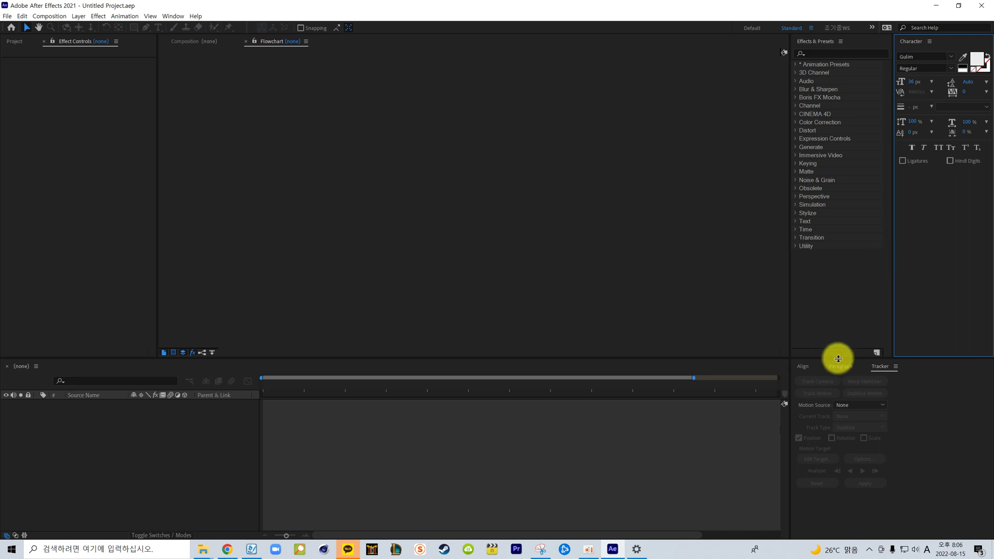
- Dock Align below Effects & Presets, and stack Paragraph and Tracker below the Character panel
click(804, 367)
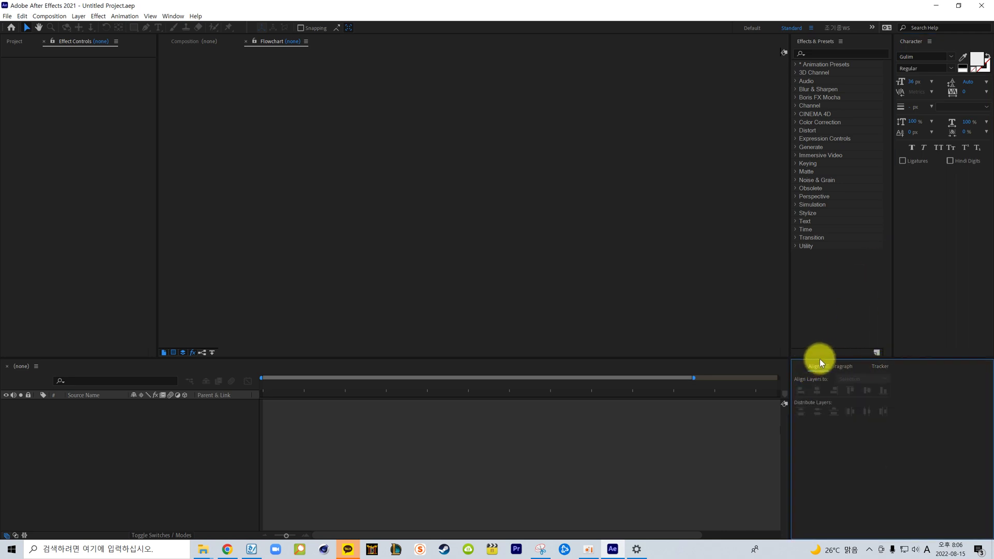
drag(819, 362, 947, 346)
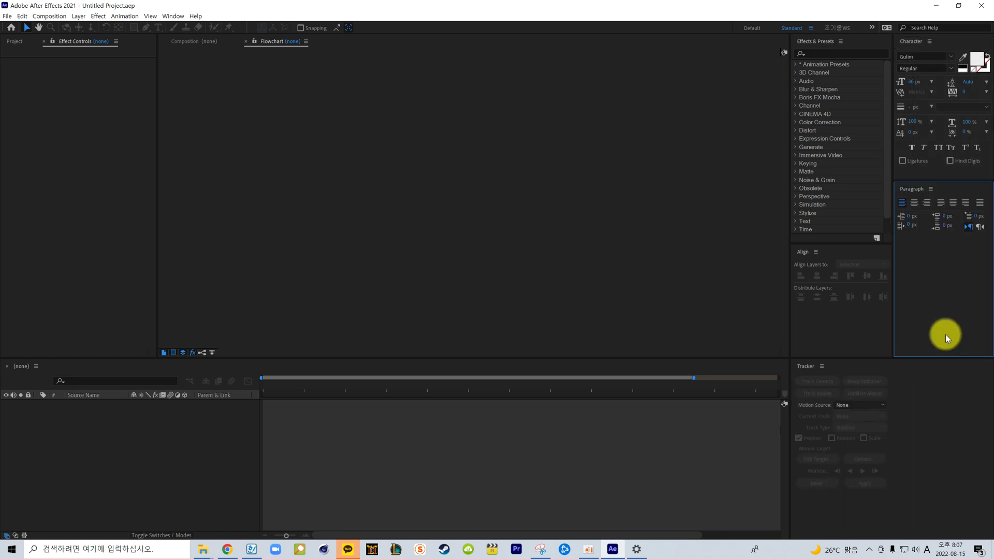
click(807, 367)
drag(807, 368, 927, 344)
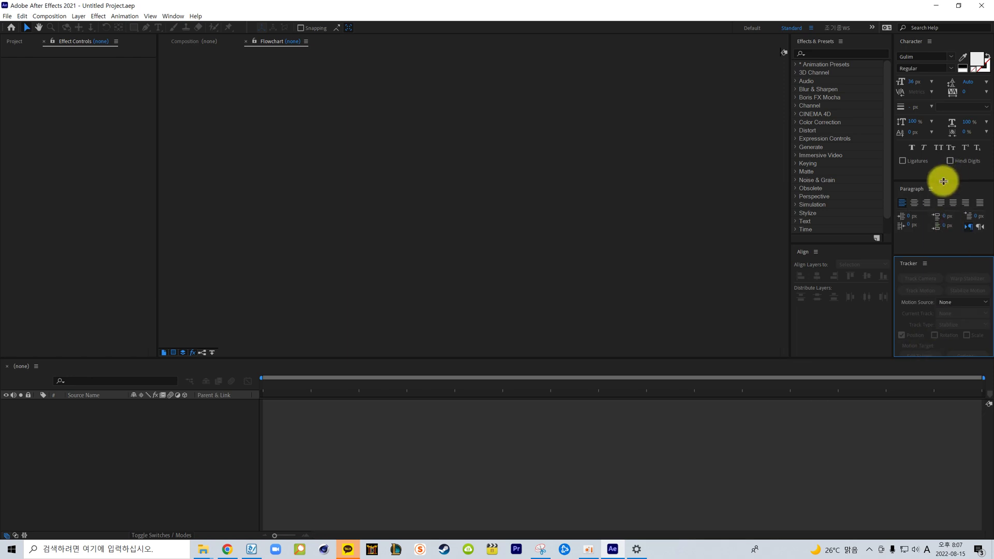
drag(943, 182, 943, 174)
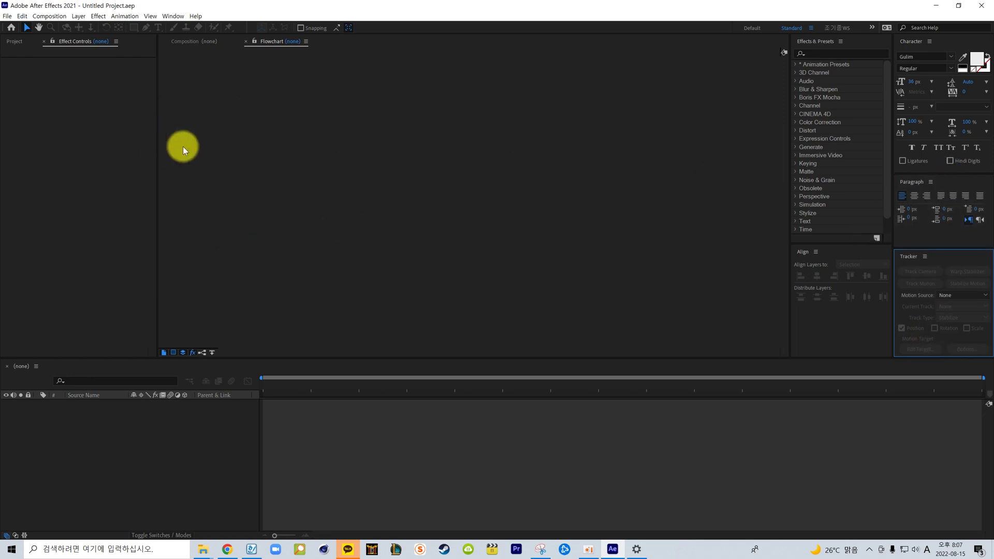
- Widen the Project and Effect Controls group and switch between its two panels, leaving Effect Controls in front
drag(158, 151, 262, 173)
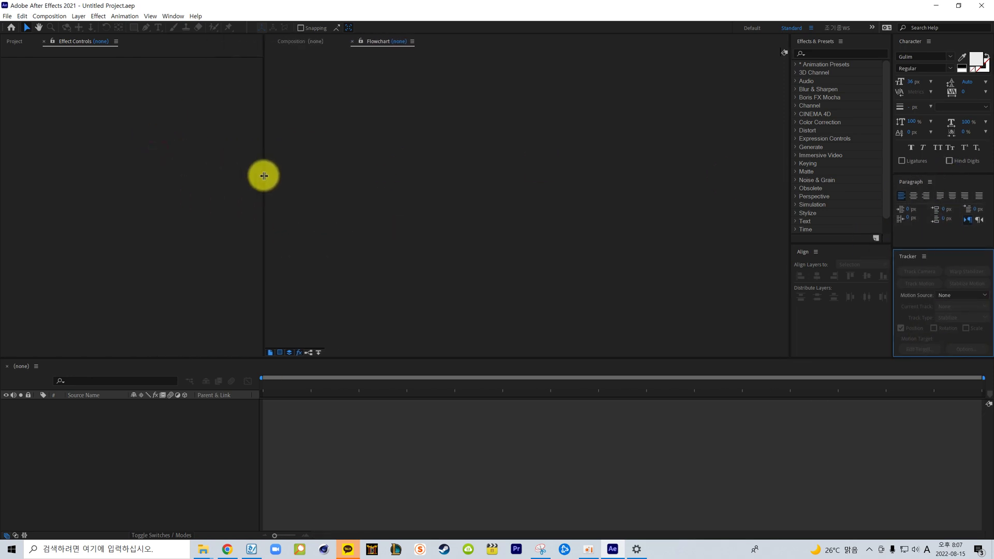
click(11, 41)
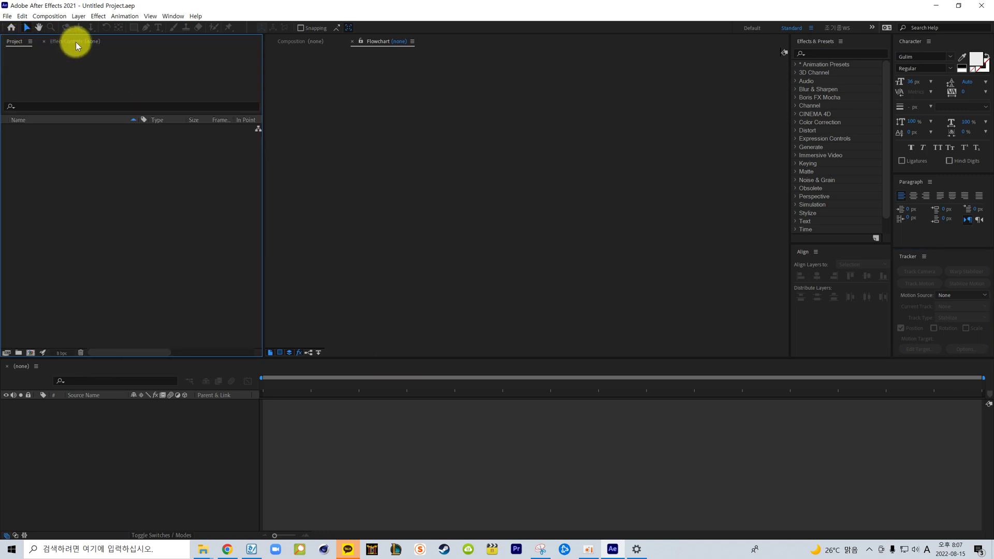
click(76, 42)
click(17, 42)
click(62, 42)
click(21, 41)
click(59, 42)
click(21, 42)
click(71, 42)
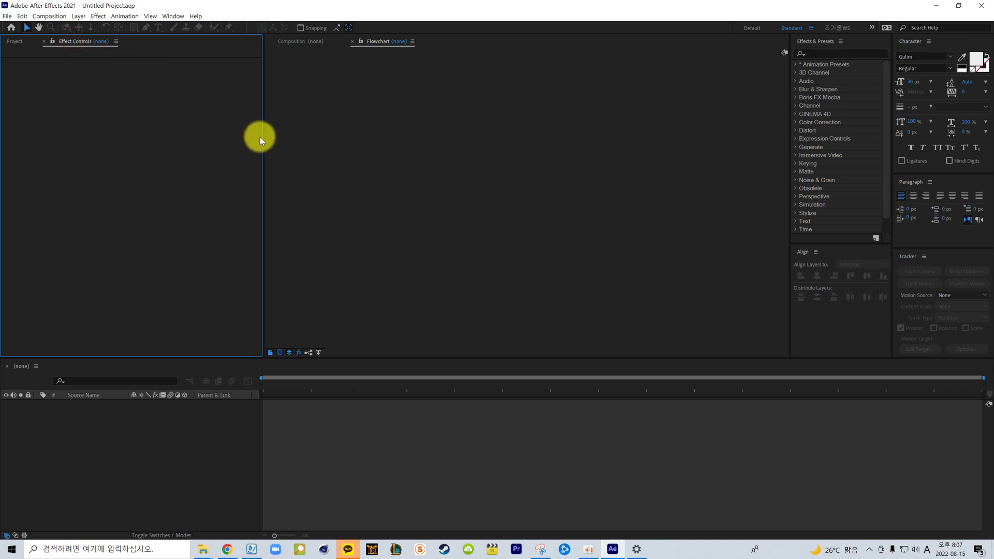
click(646, 200)
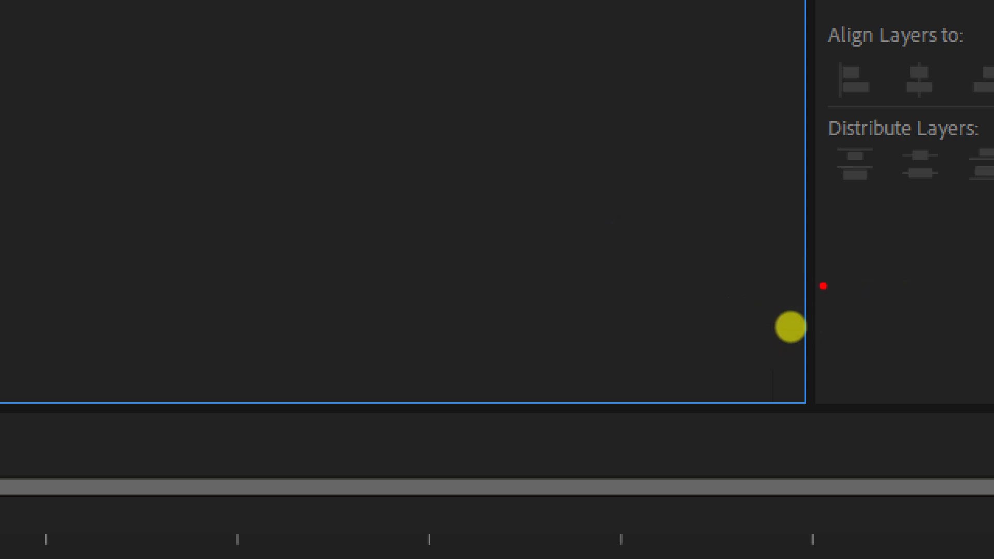
- Try shifting the border between the central viewer and the Effects & Presets column, then restore the viewer's width
drag(816, 306, 781, 309)
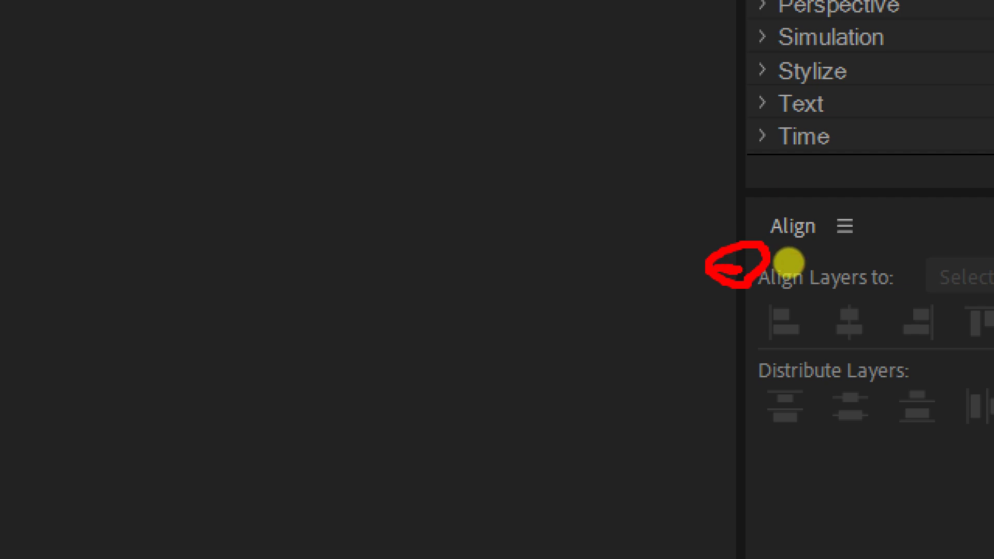
drag(741, 102, 123, 119)
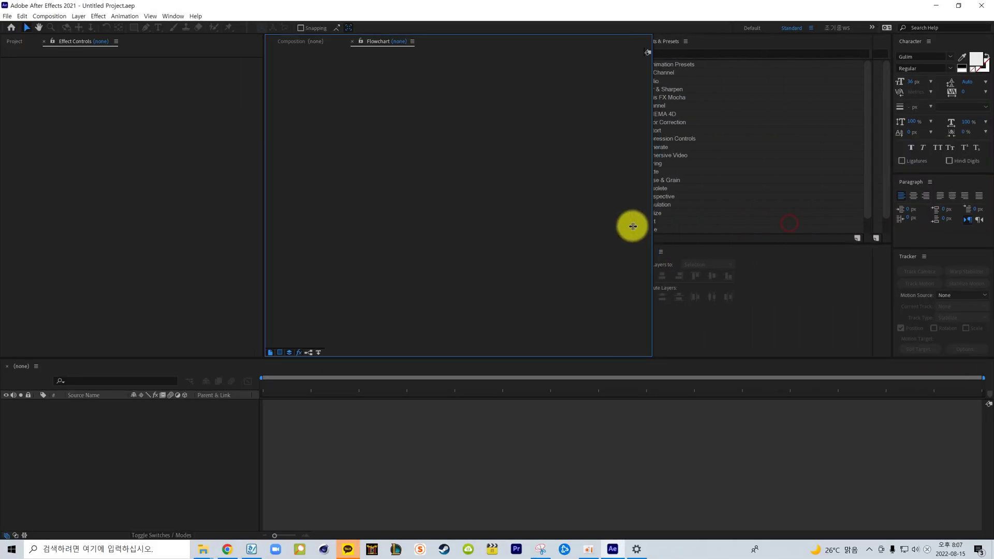
mouse_move(632, 226)
mouse_down()
mouse_move(799, 237)
mouse_move(789, 236)
mouse_up()
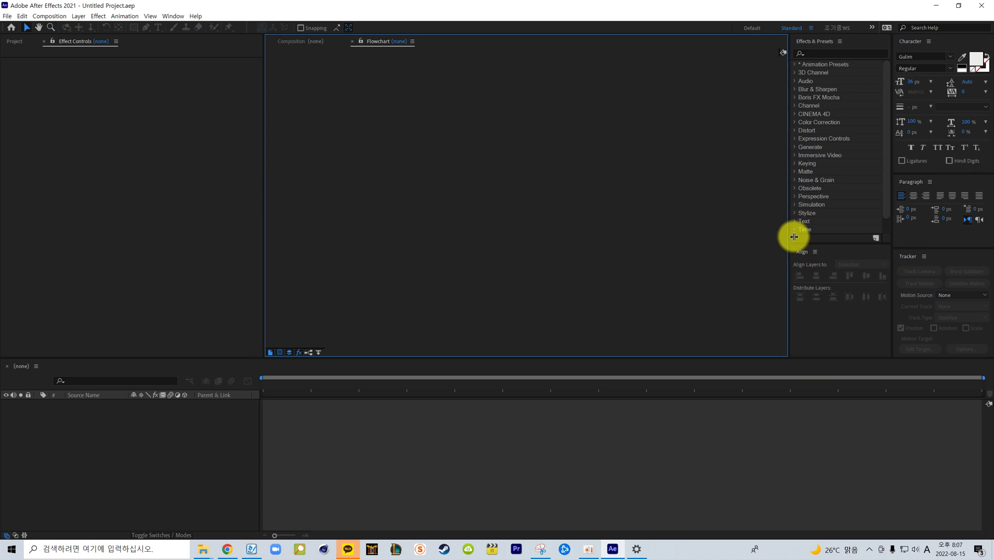
- Fine-tune the heights of the stacked Character, Paragraph and Tracker panels, giving Tracker slightly more room
drag(913, 248, 930, 175)
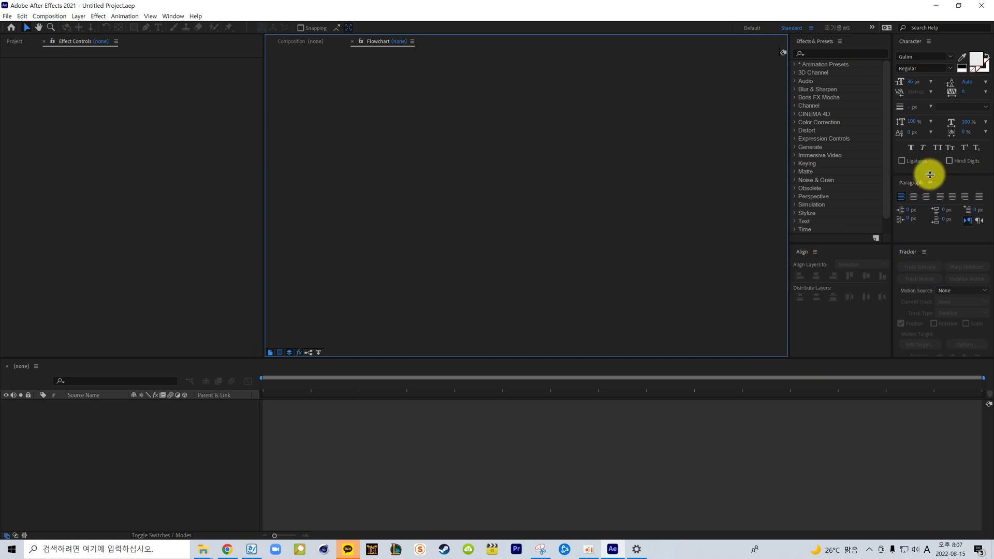
click(514, 190)
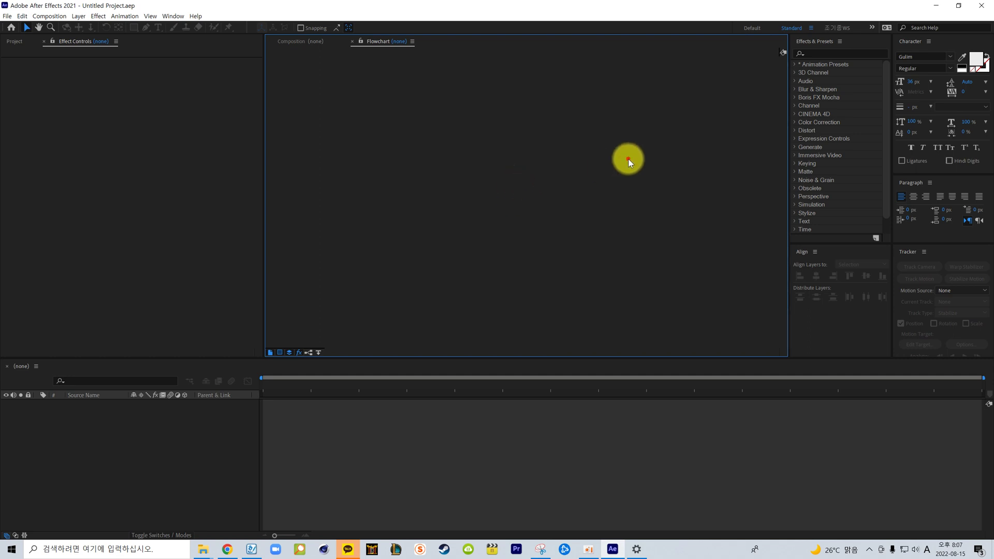
- Review the arranged panels and bring the Composition panel to the front of the Flowchart group
click(15, 41)
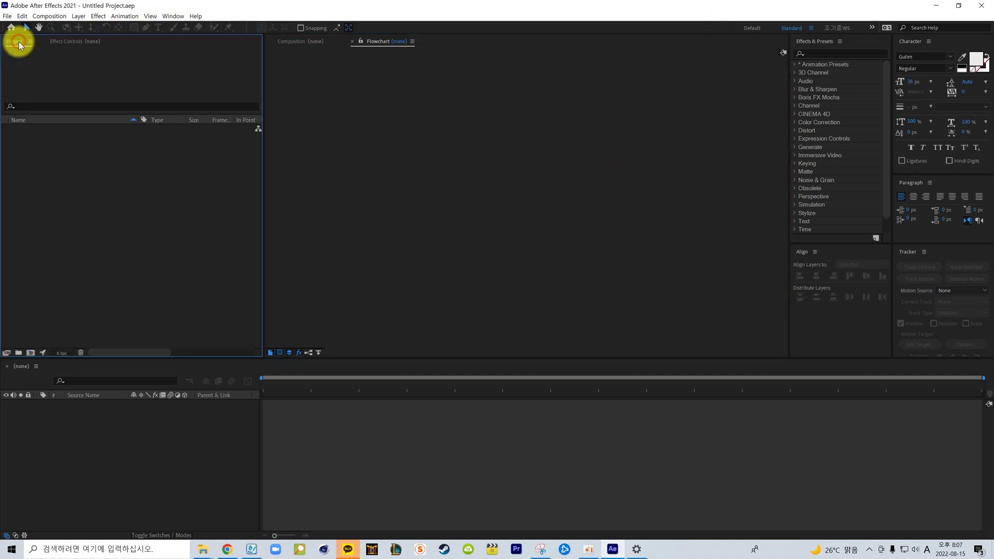
click(63, 41)
click(191, 454)
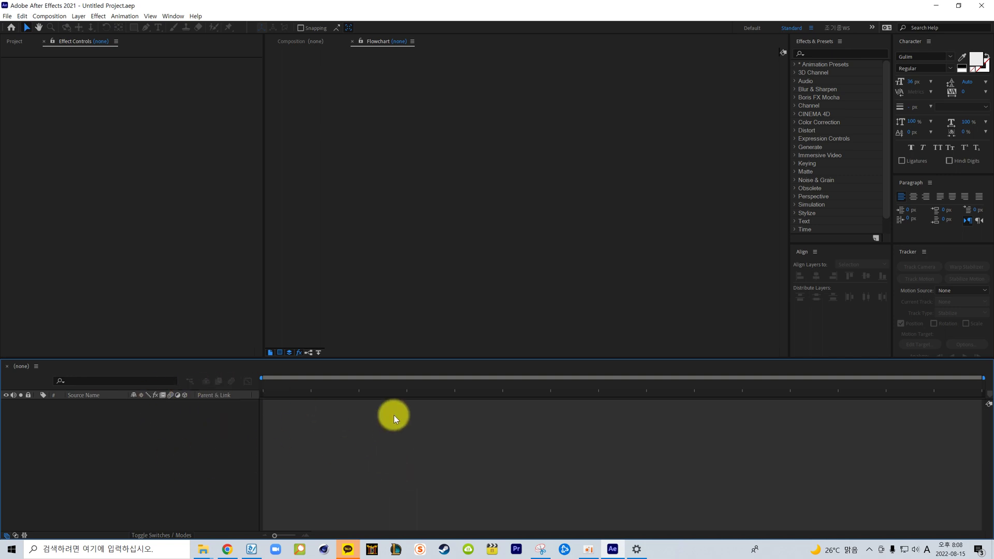
click(305, 41)
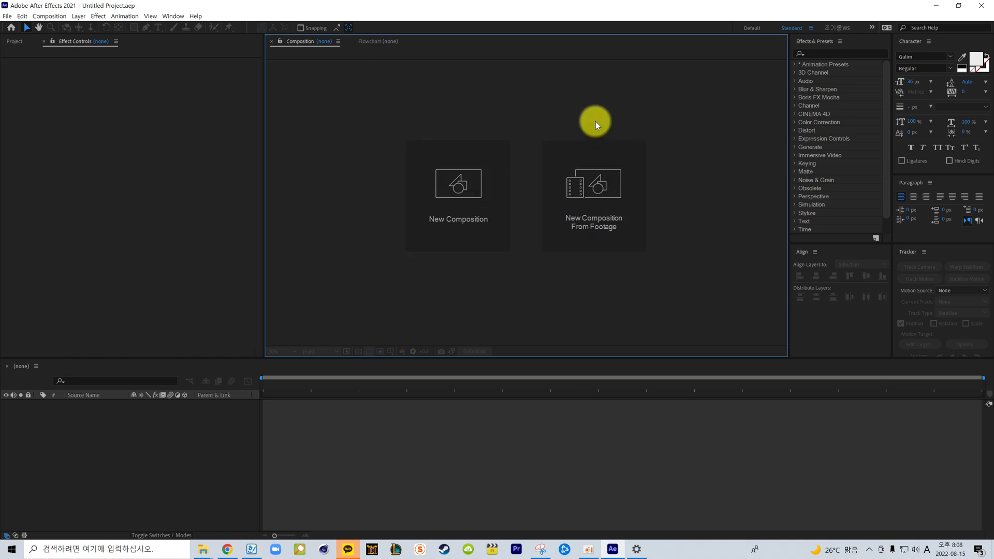
click(806, 41)
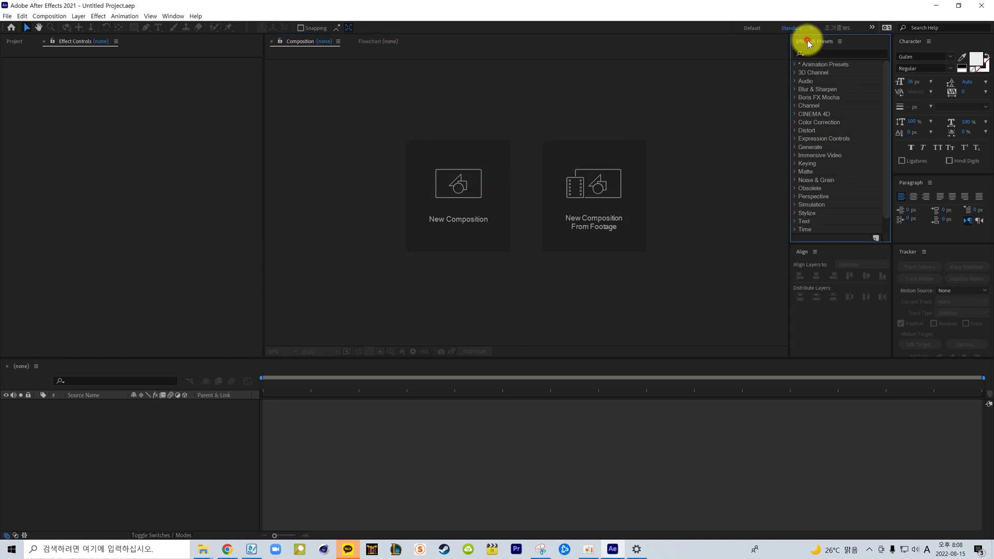
- Go through the arranged panels and slightly widen the column holding Effects & Presets and Align
click(911, 41)
click(802, 252)
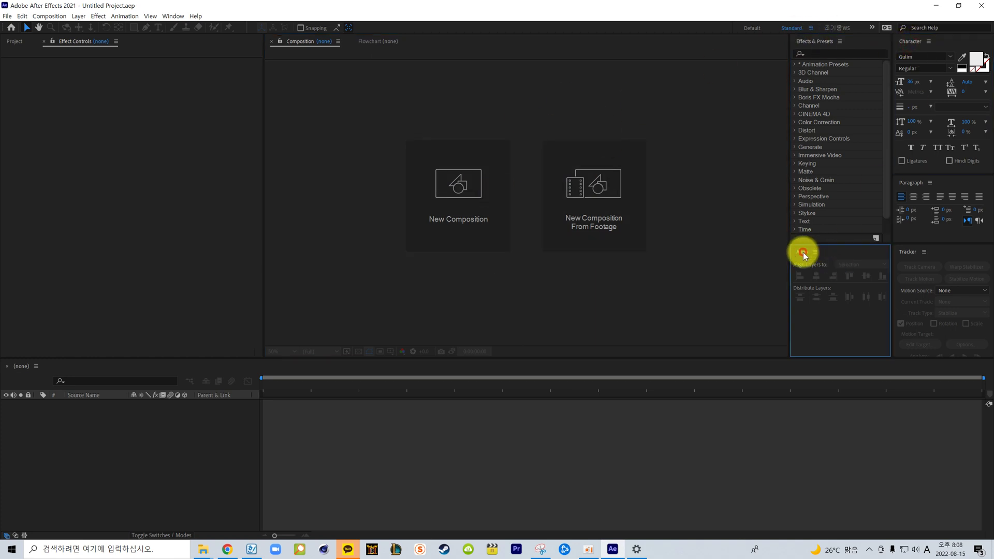
click(906, 252)
click(911, 189)
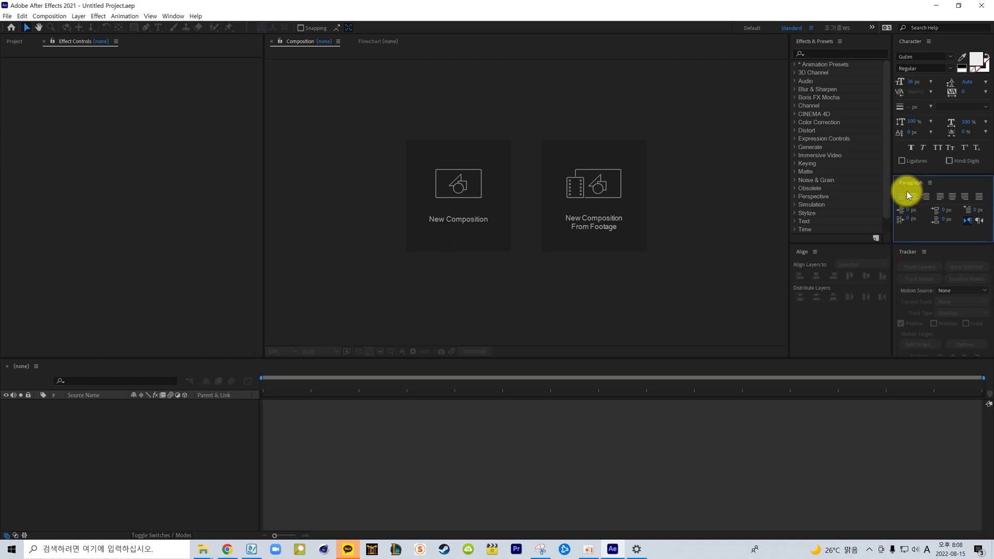
drag(895, 187, 904, 187)
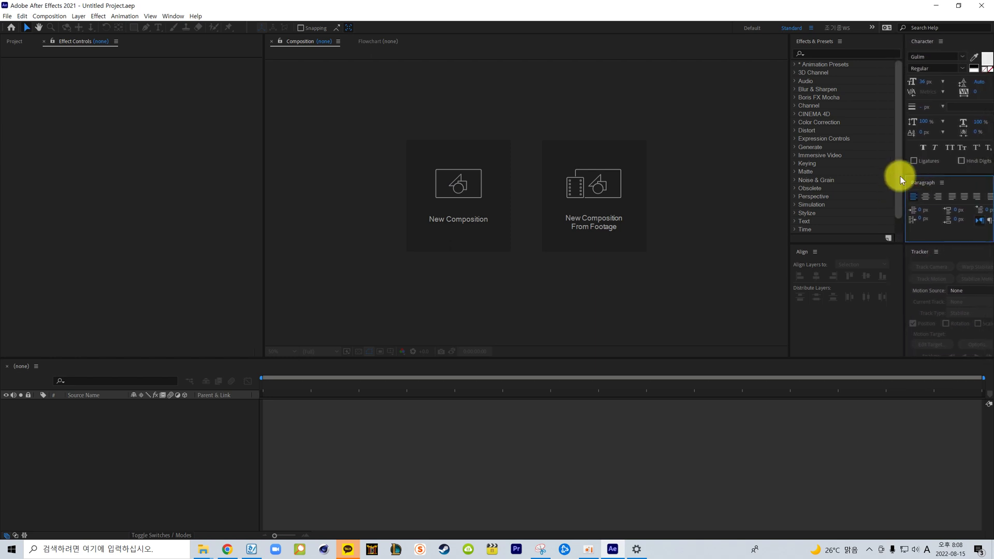
click(750, 138)
click(412, 119)
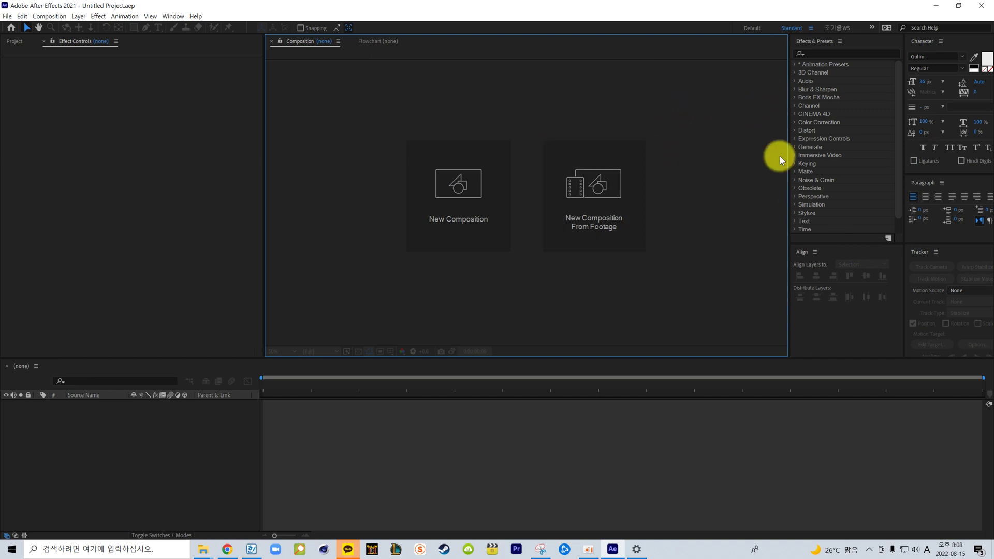
click(202, 127)
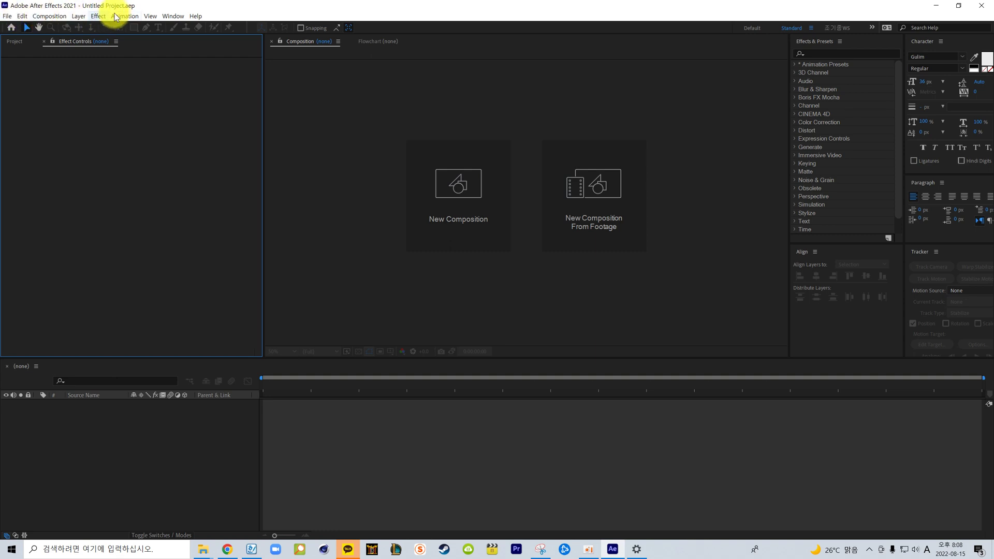
click(8, 16)
mouse_move(21, 16)
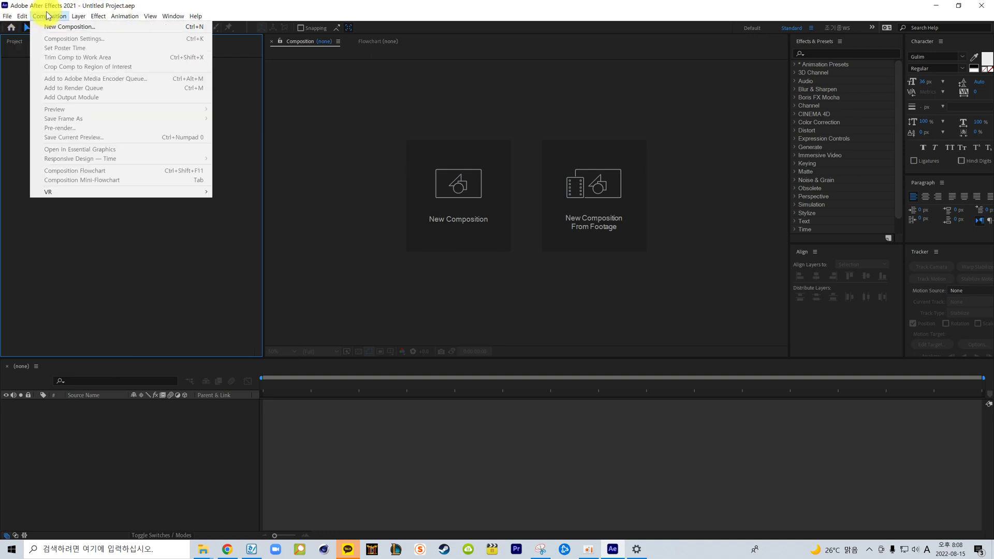
click(54, 6)
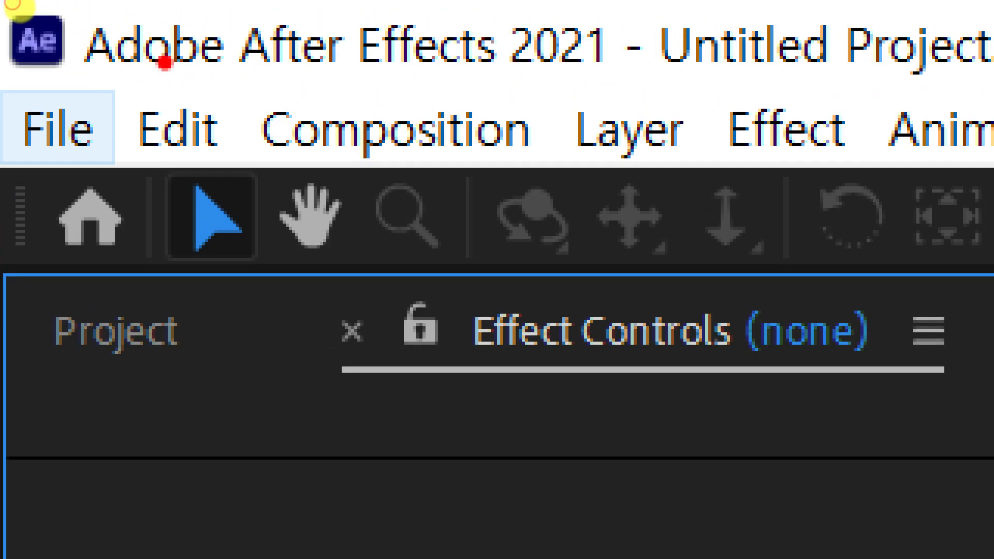
drag(59, 144, 968, 163)
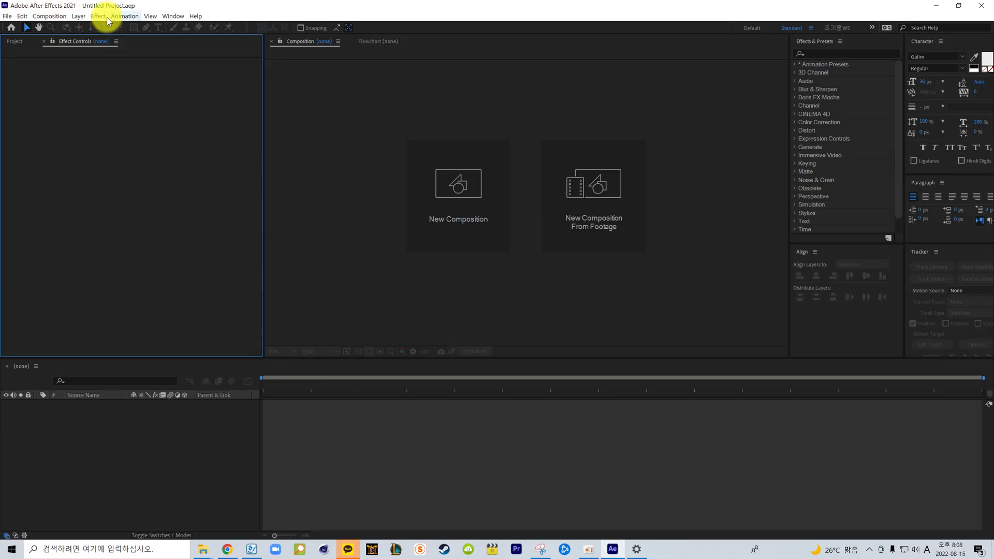
- Save the current panel layout as a new workspace named TEST
click(172, 16)
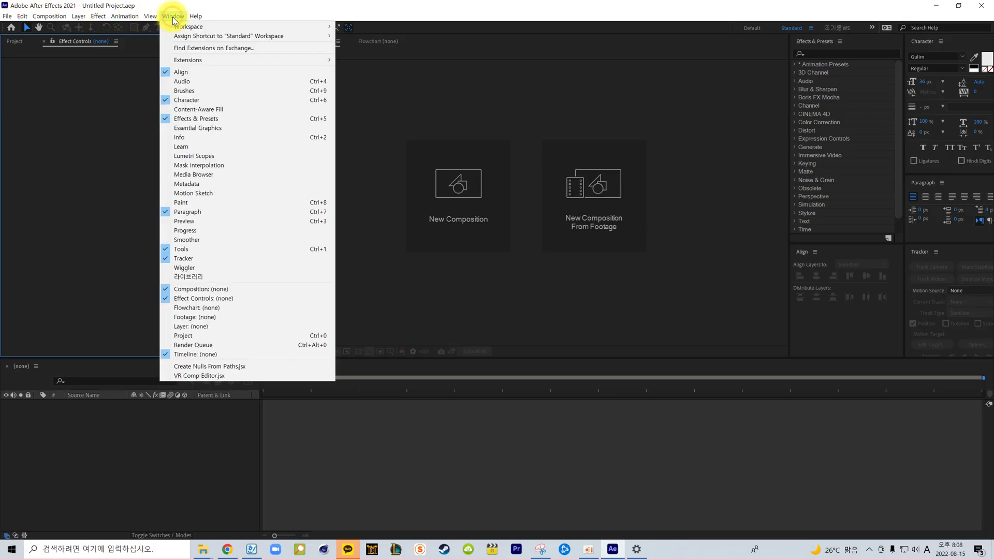
mouse_move(176, 27)
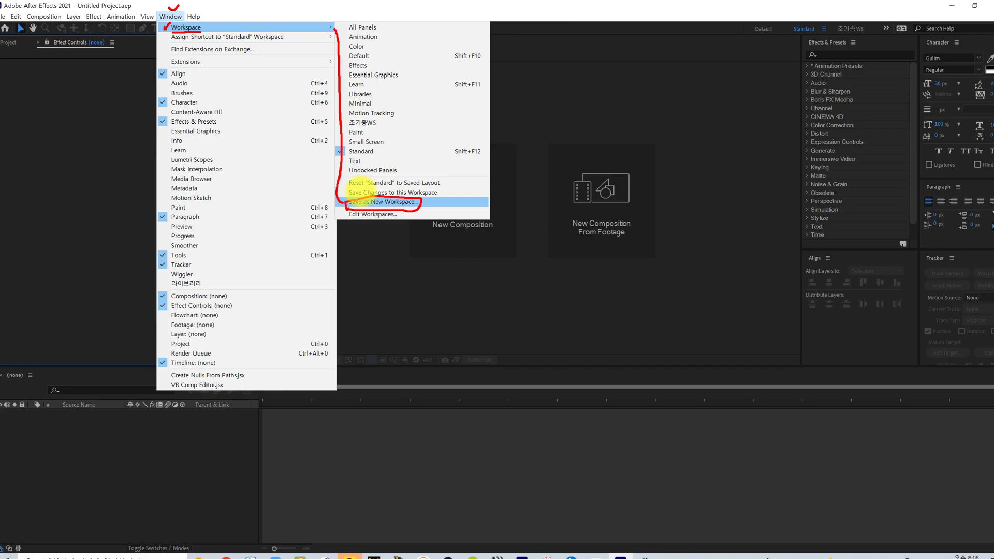
click(13, 8)
click(172, 16)
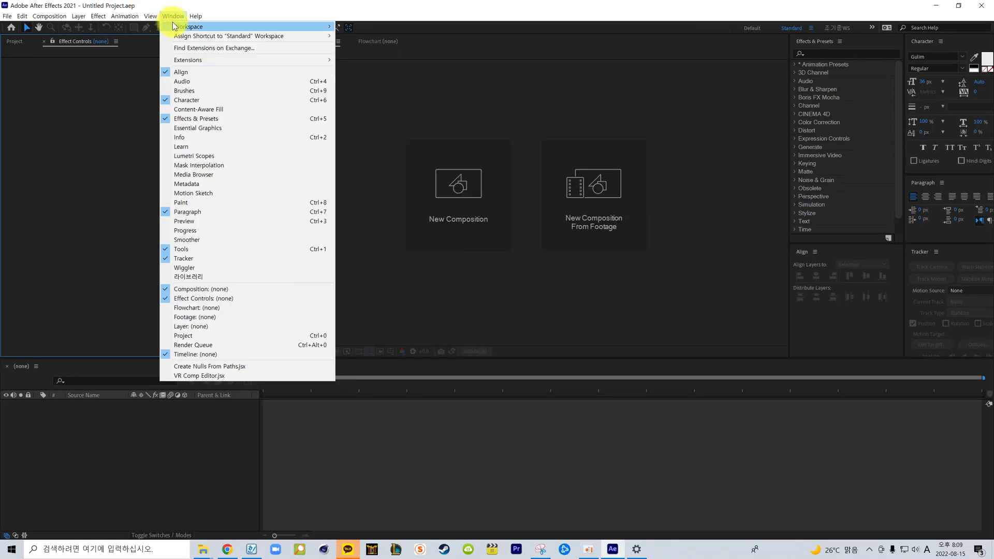
mouse_move(251, 25)
click(378, 197)
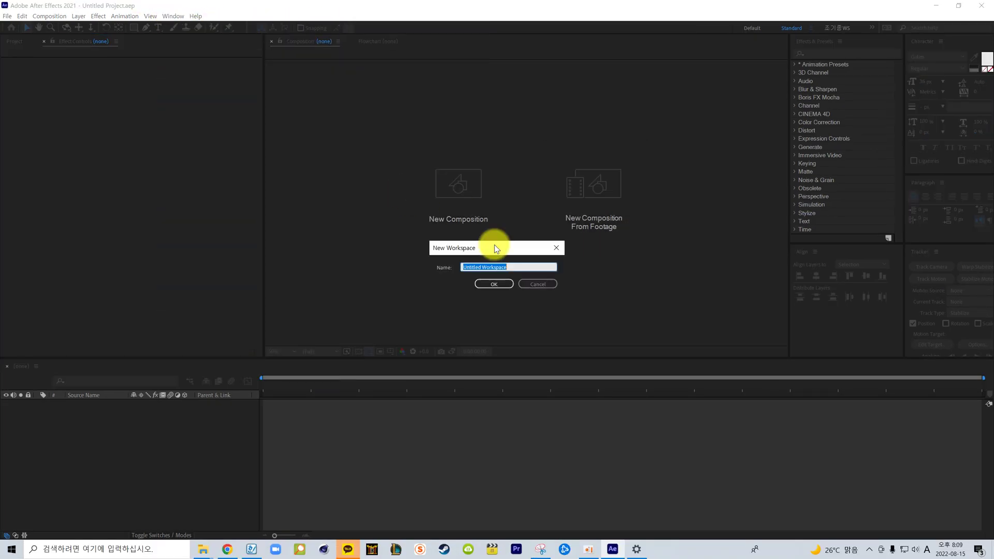
text(ds)
key(BackSpace)
key(Return)
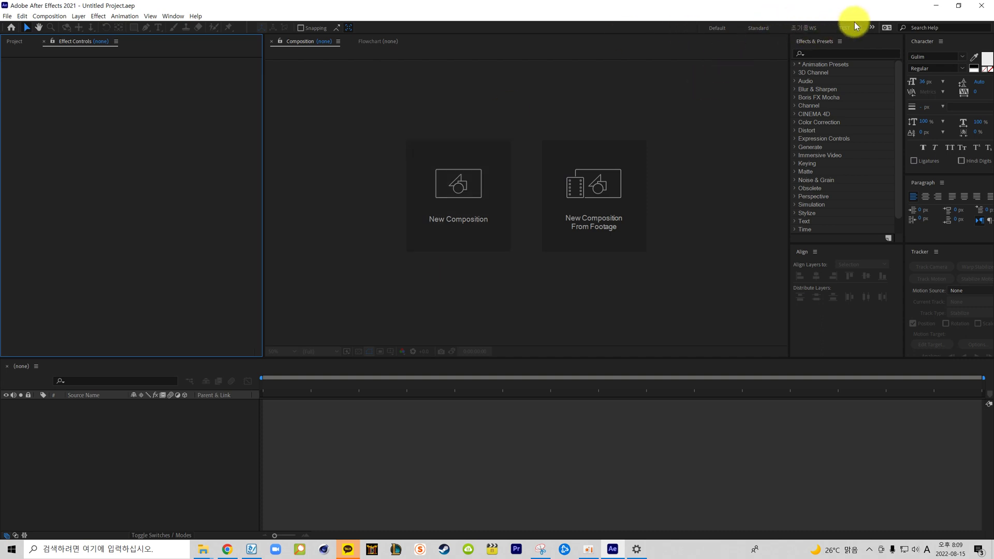
- Switch to the existing personal workspace, return to TEST, and widen the workspace bar to show more workspace names
click(807, 28)
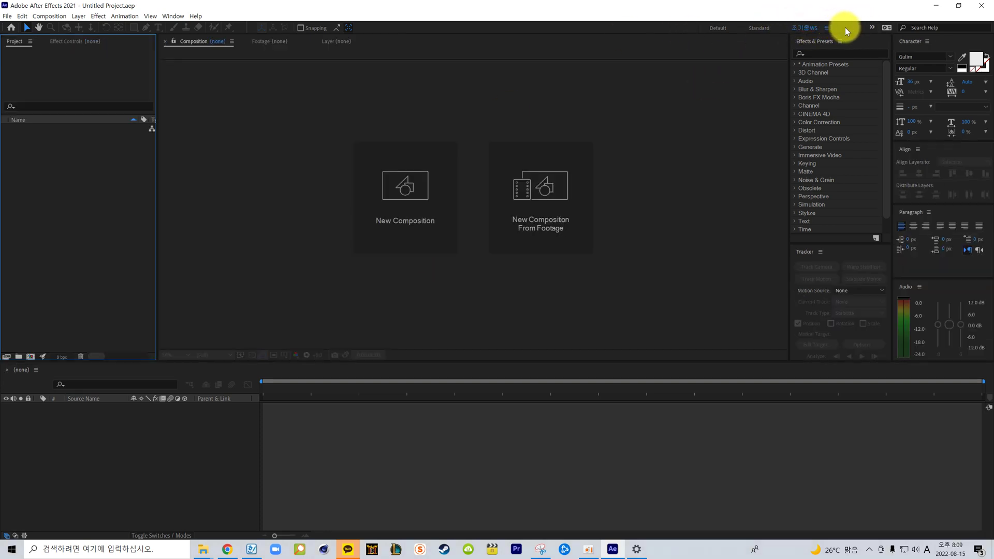
click(873, 30)
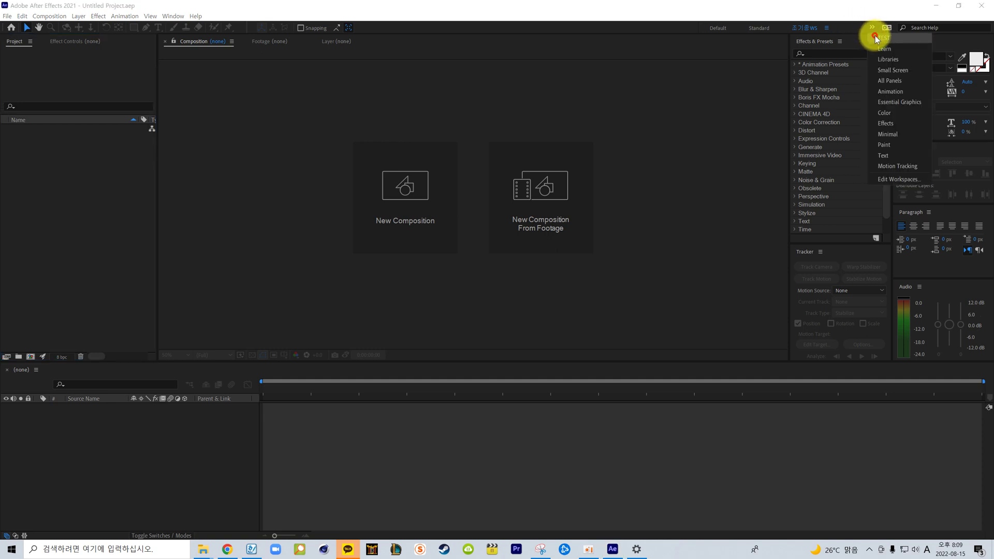
click(880, 38)
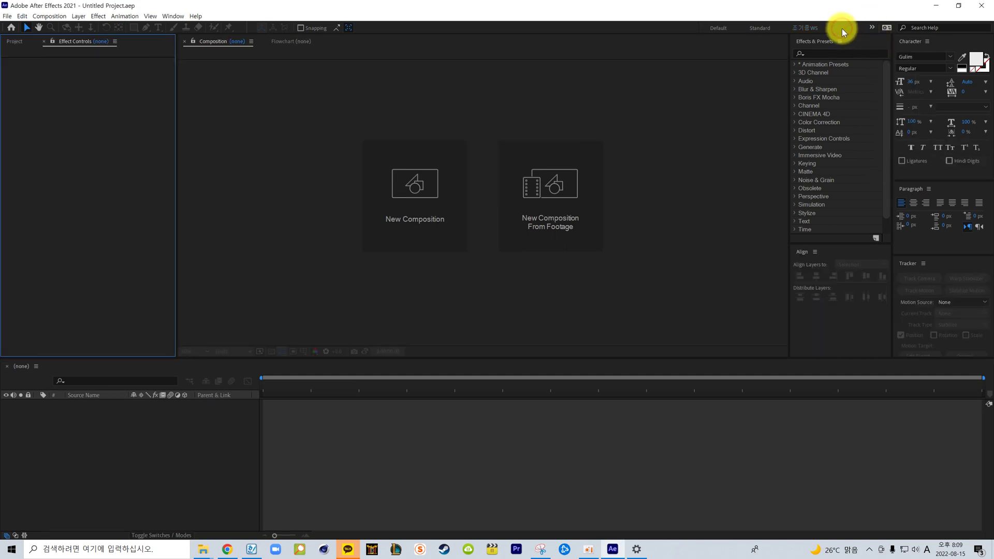
drag(705, 27, 636, 24)
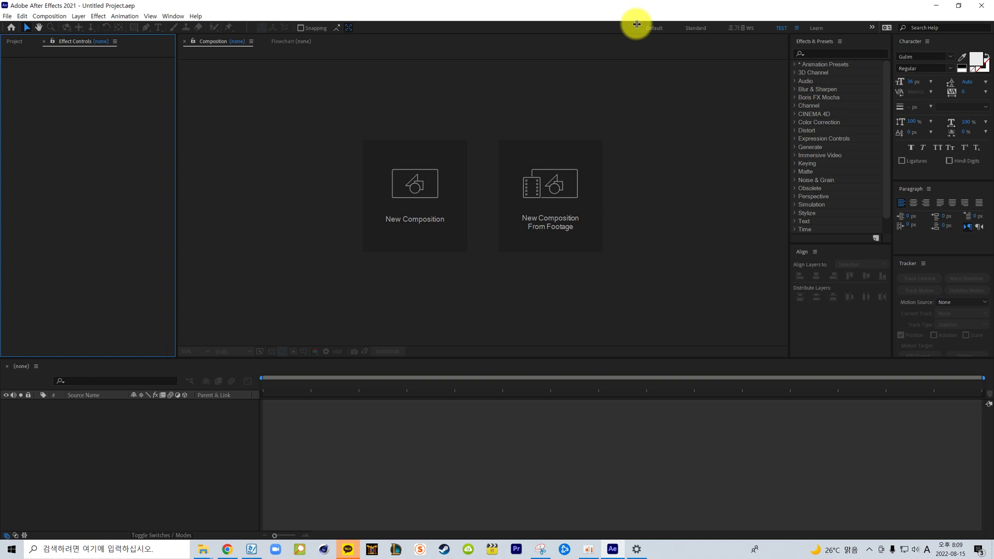
- Open the workspace editor, review its Bar and Overflow Menu groups, and delete the TEST workspace
click(795, 28)
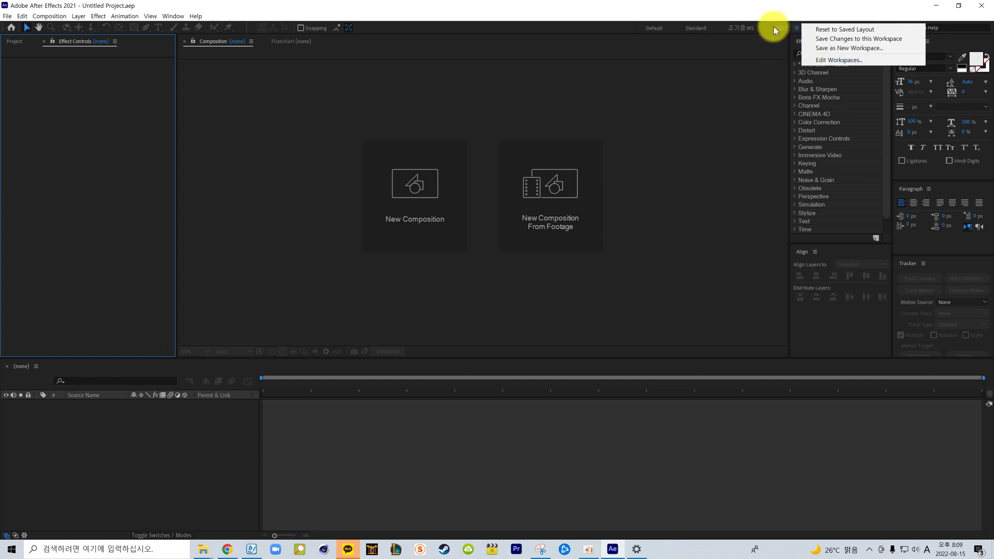
click(789, 29)
click(796, 27)
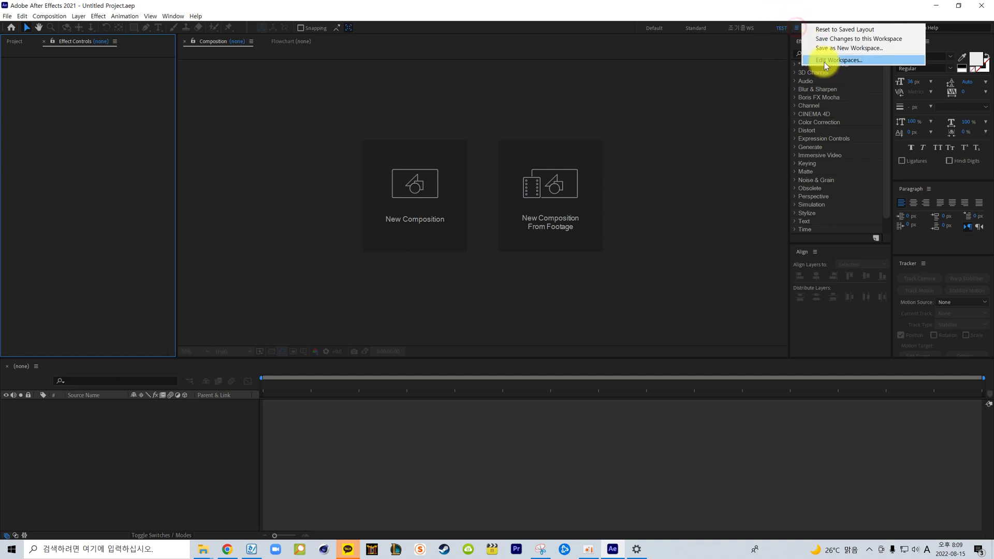
click(820, 59)
drag(449, 181, 615, 92)
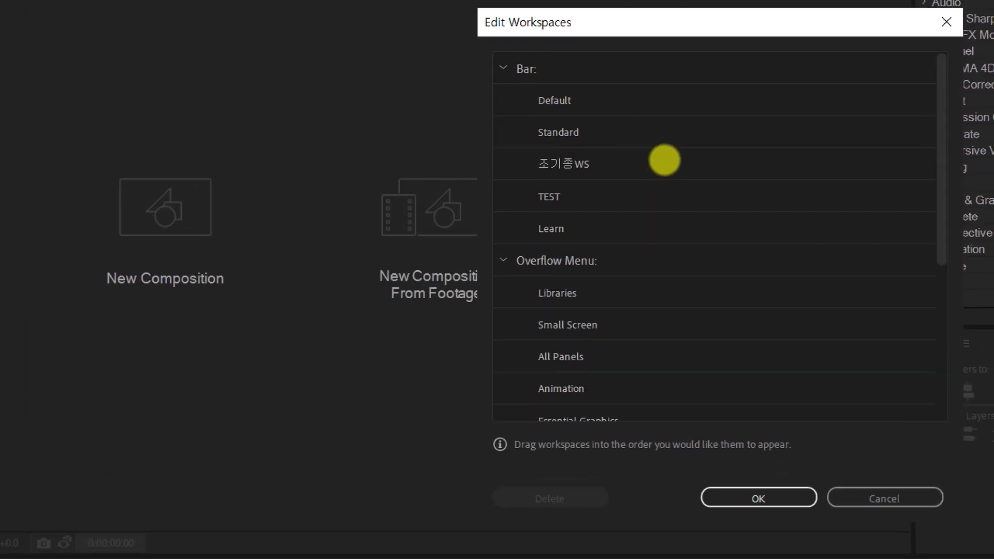
click(664, 159)
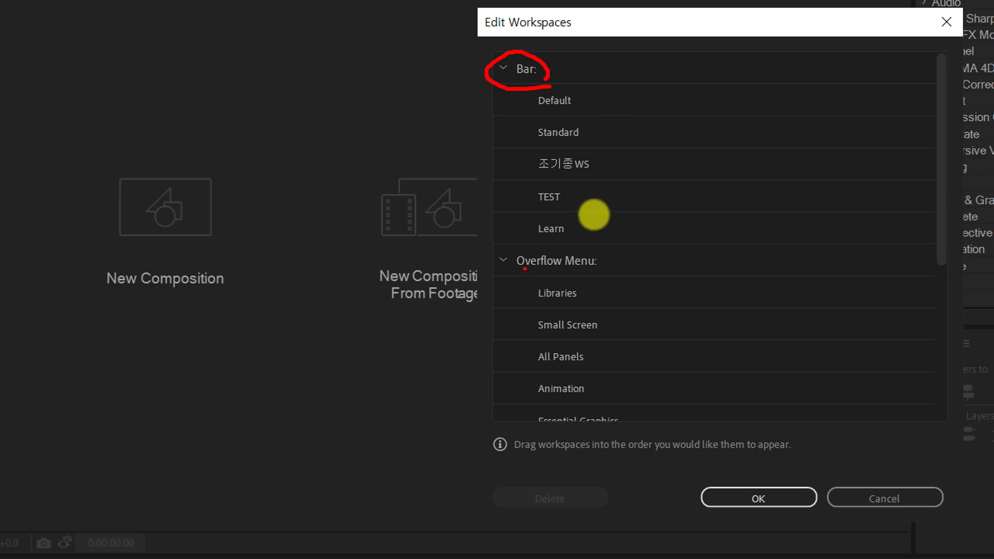
click(590, 217)
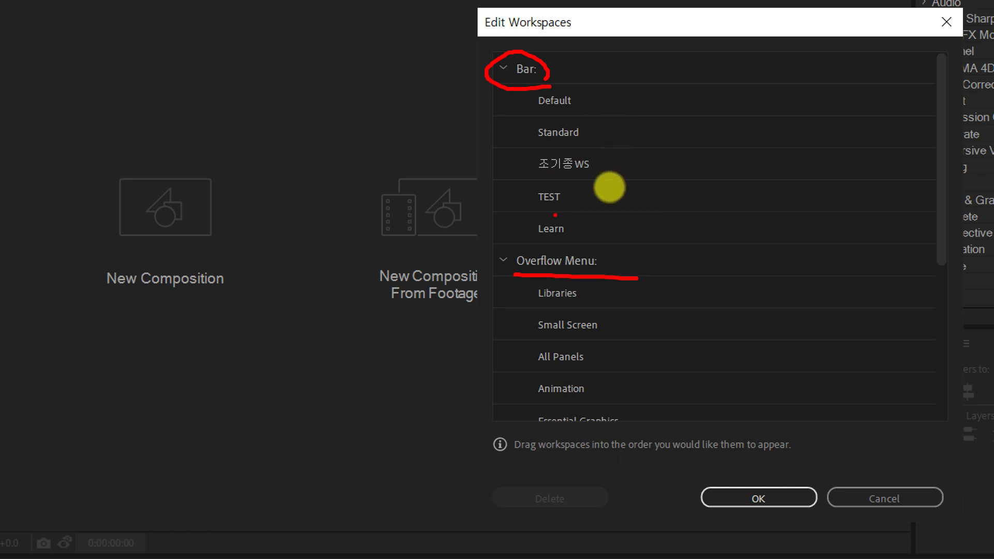
click(611, 186)
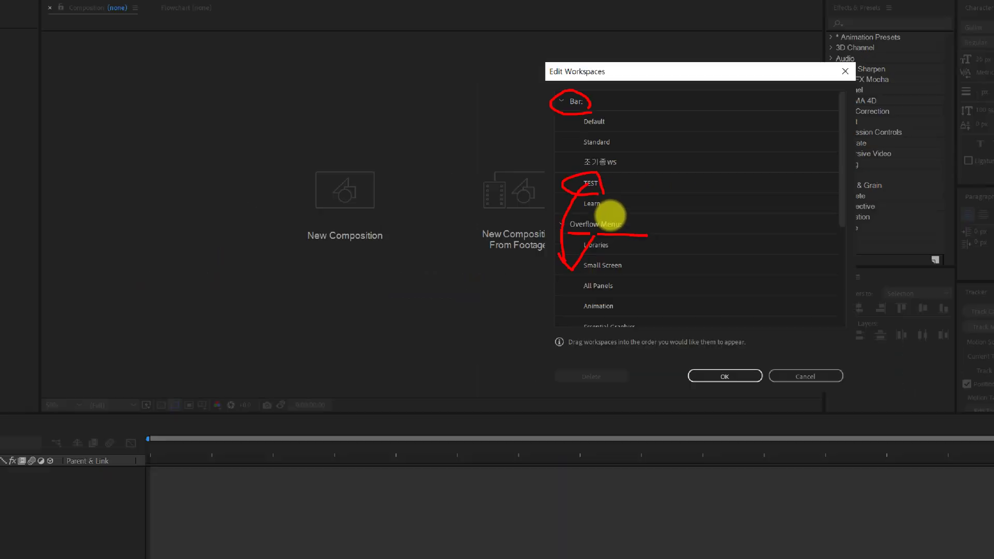
click(609, 184)
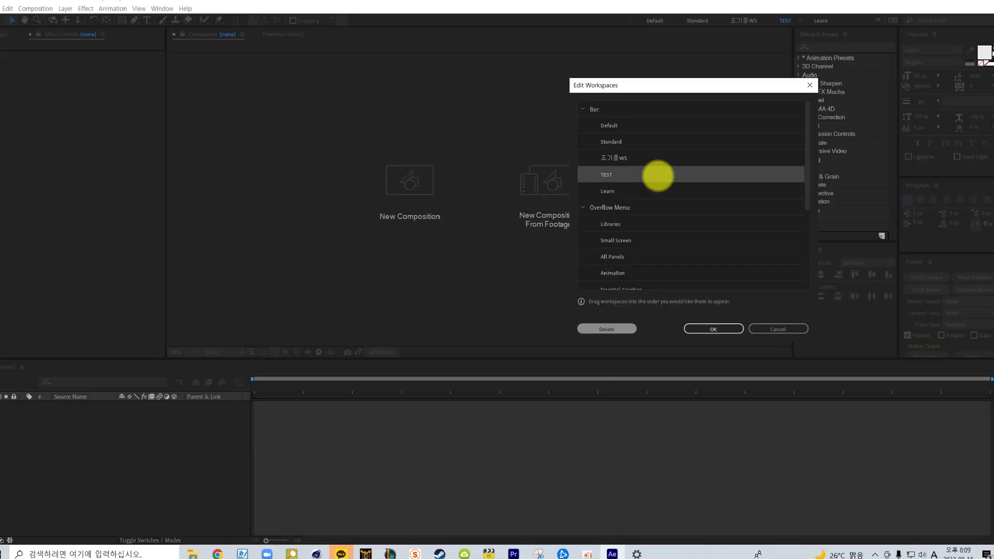
click(615, 332)
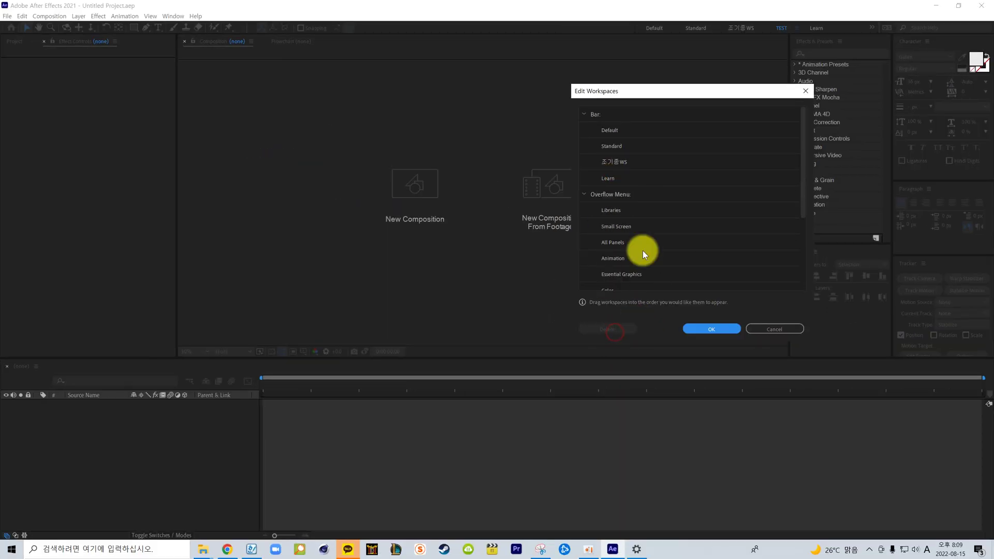
- Move Learn from the Bar group into the Overflow Menu, place Animation first there, and apply the new workspace order
click(616, 164)
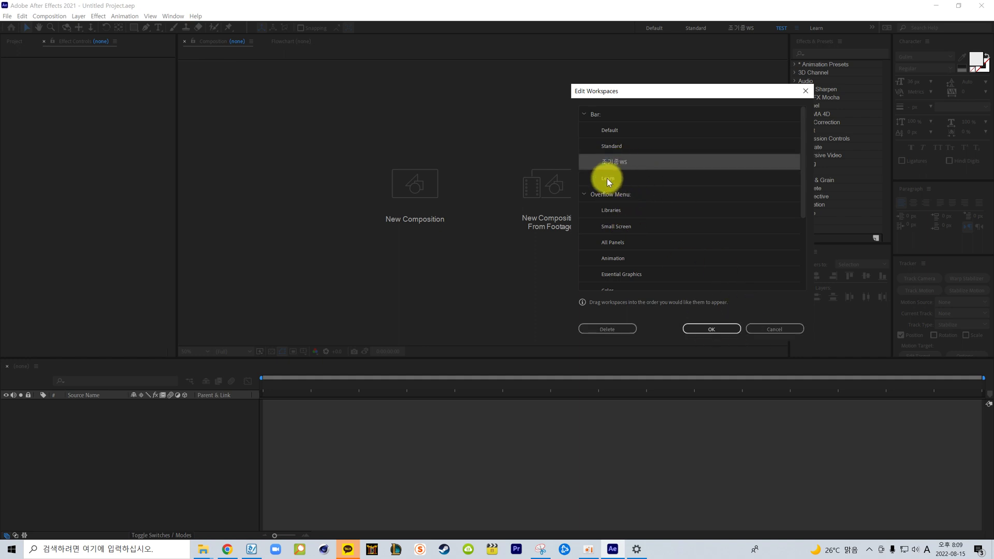
drag(612, 176, 611, 217)
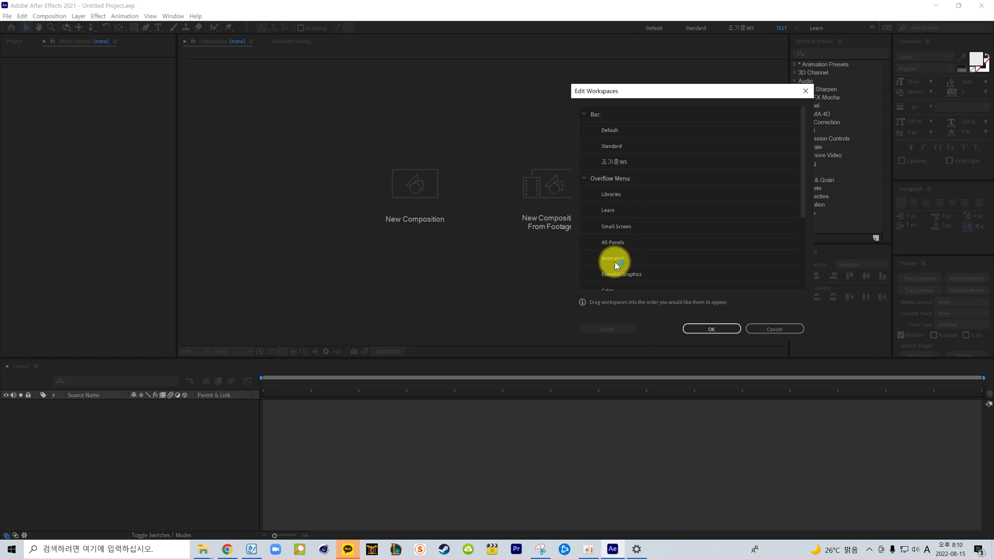
drag(614, 262, 621, 194)
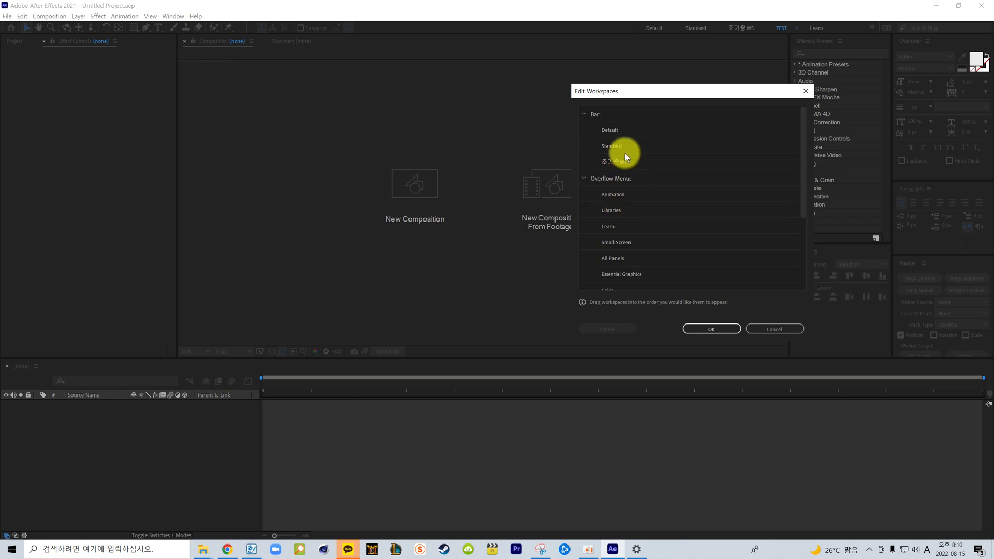
click(724, 329)
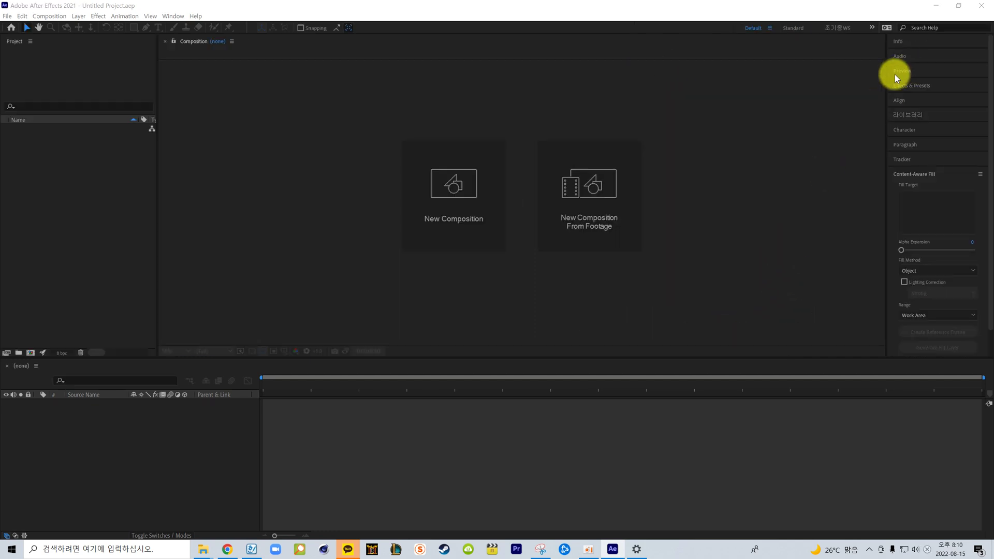
- Switch to the personal custom workspace and close its Audio panel
click(837, 27)
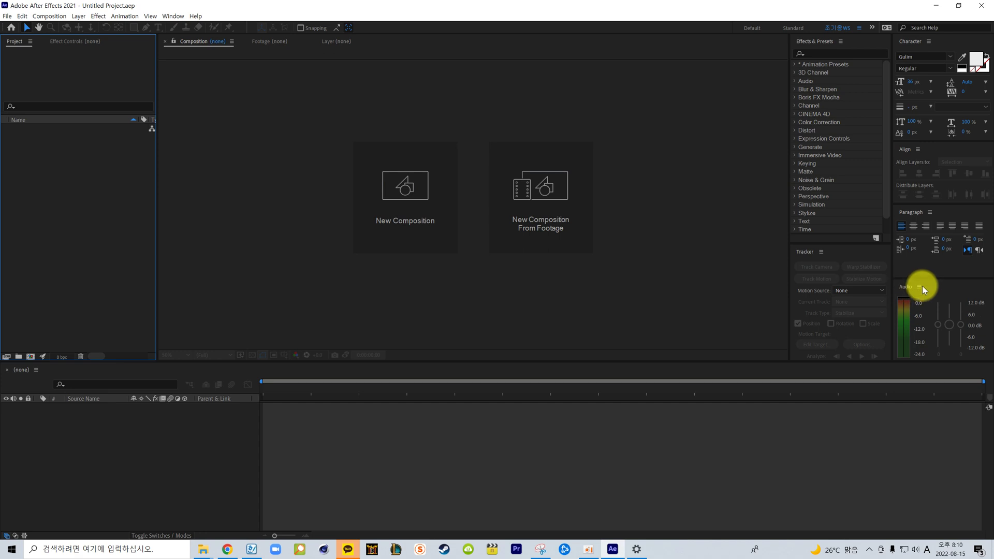
click(919, 288)
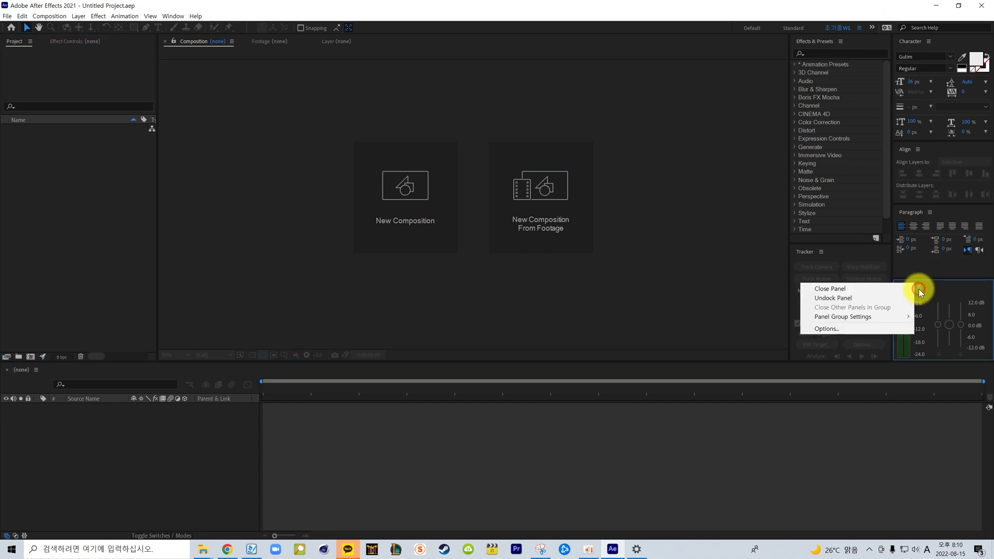
click(891, 288)
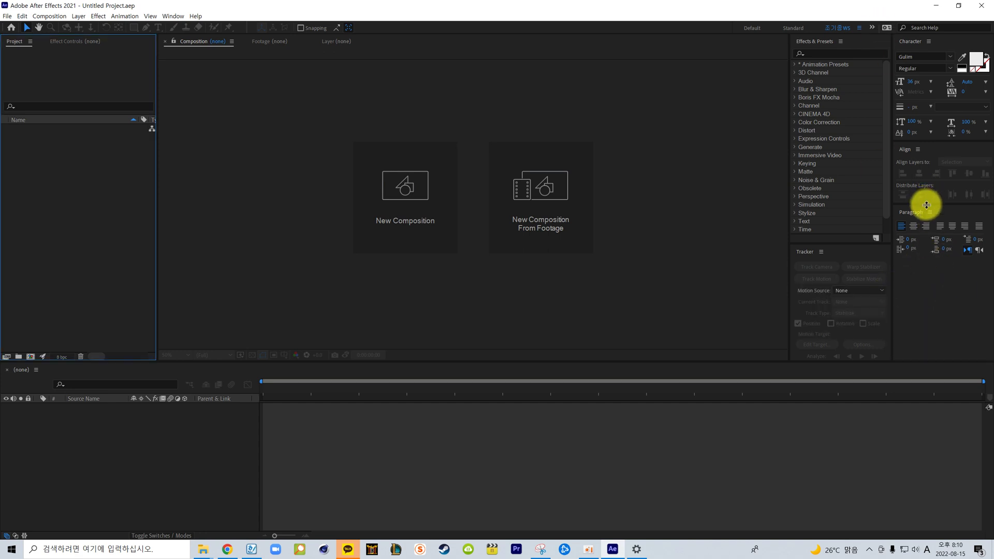
- Lower the borders between the stacked Character, Align and Paragraph panels so all Character options fit
drag(926, 205, 920, 245)
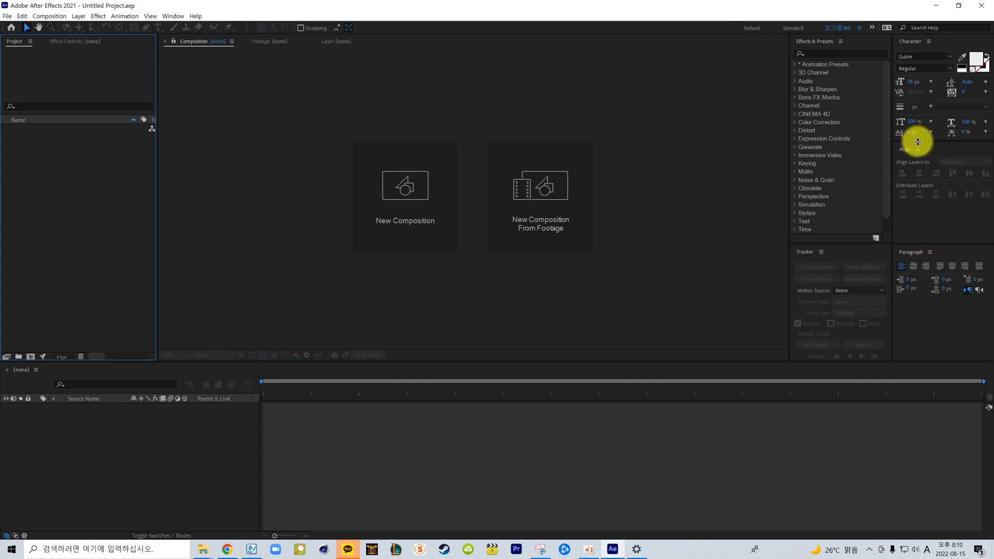
drag(918, 141, 914, 168)
drag(924, 244, 920, 275)
- Widen the Project and Effect Controls group by shifting its border with the Composition viewer
click(622, 262)
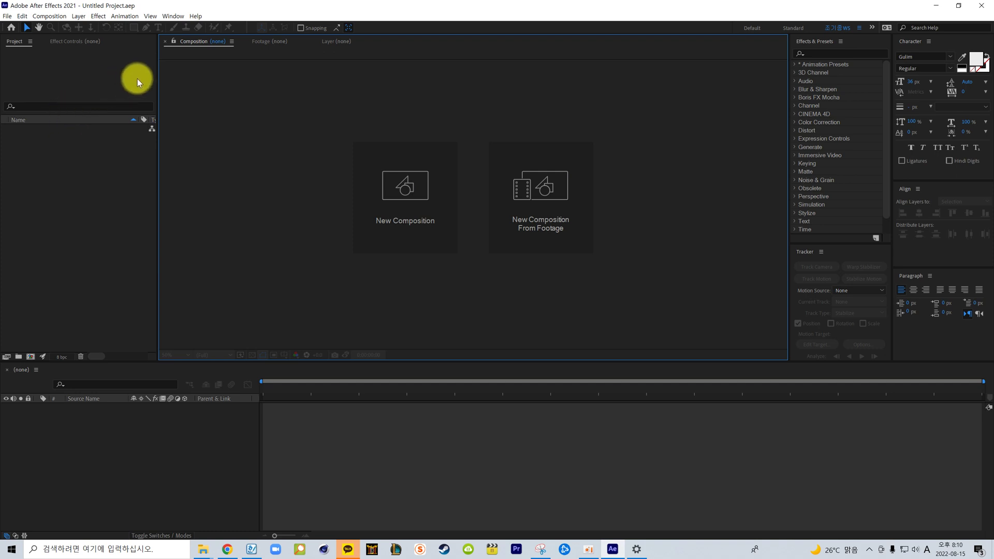
drag(157, 77, 233, 100)
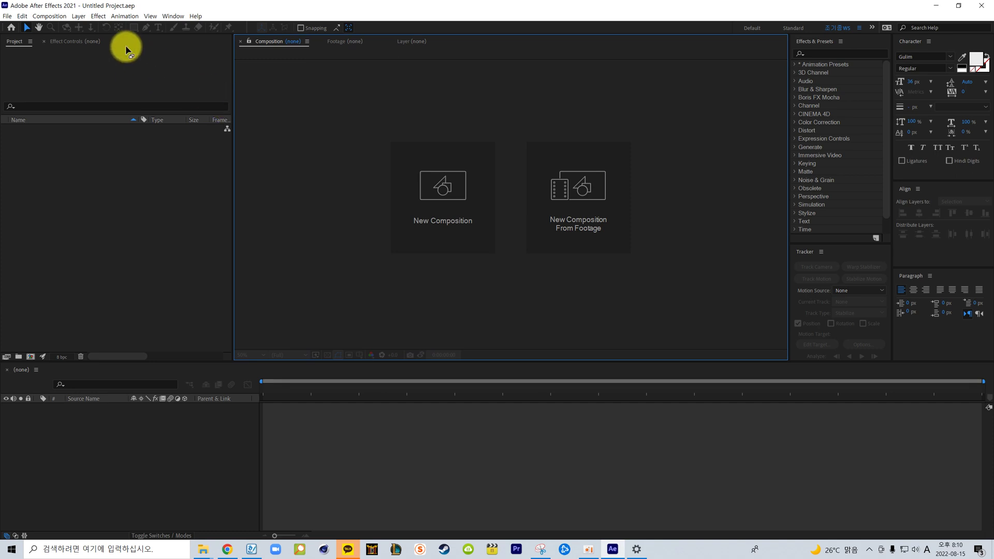
- Widen the Project panel group further so its In Point column fits
drag(28, 45, 11, 42)
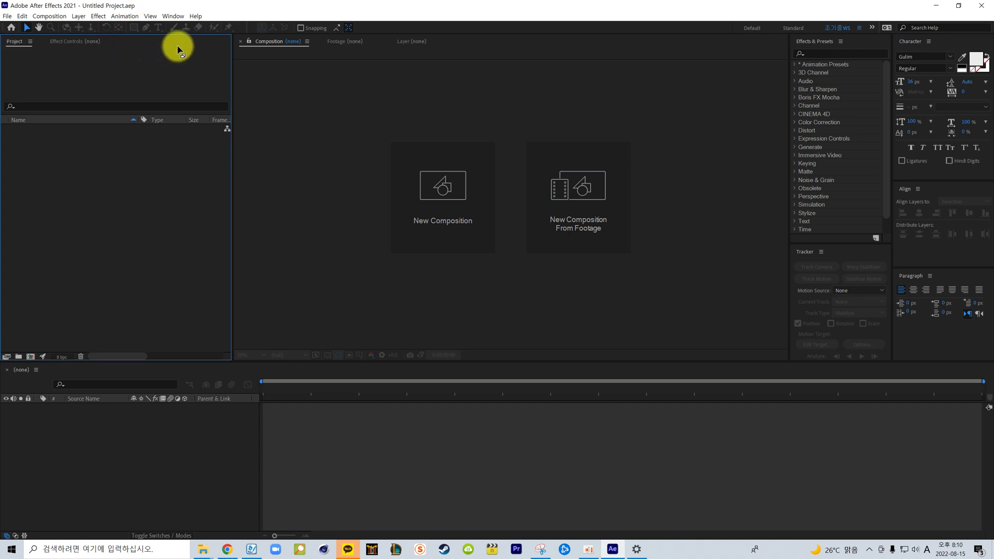
drag(232, 63, 264, 73)
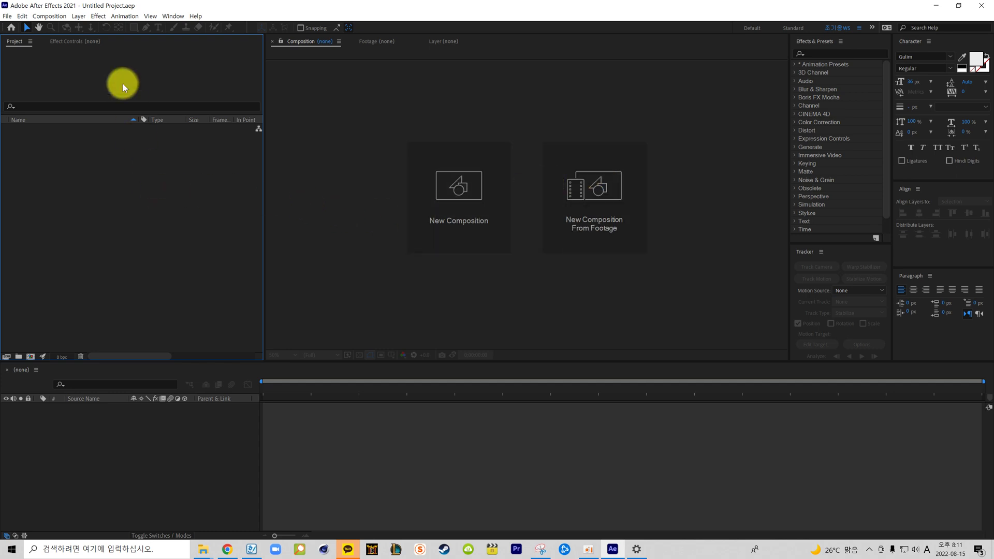
- Go through the Composition, Timeline, Effects & Presets, Tracker, Align, Paragraph and Project panels one by one
click(298, 157)
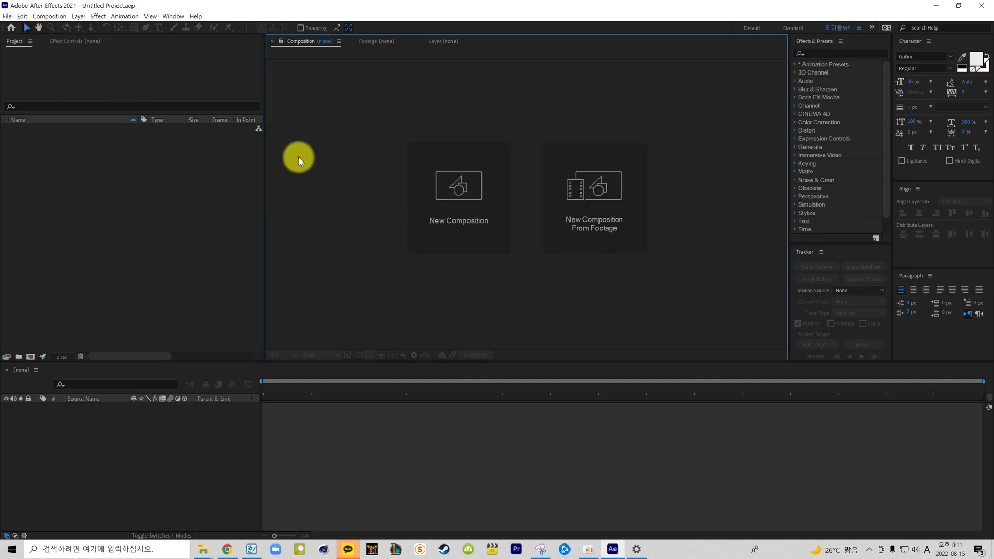
click(331, 464)
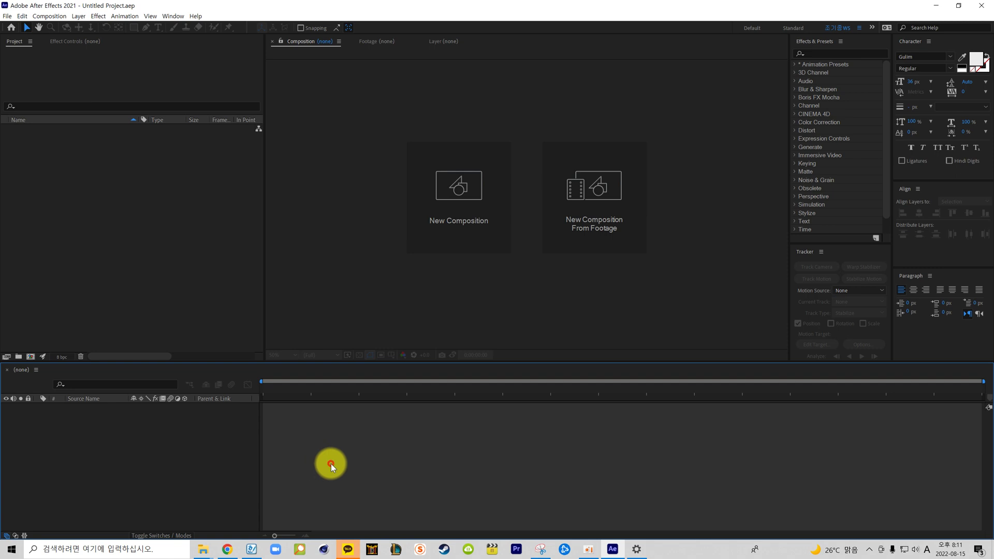
click(837, 236)
click(834, 253)
click(911, 256)
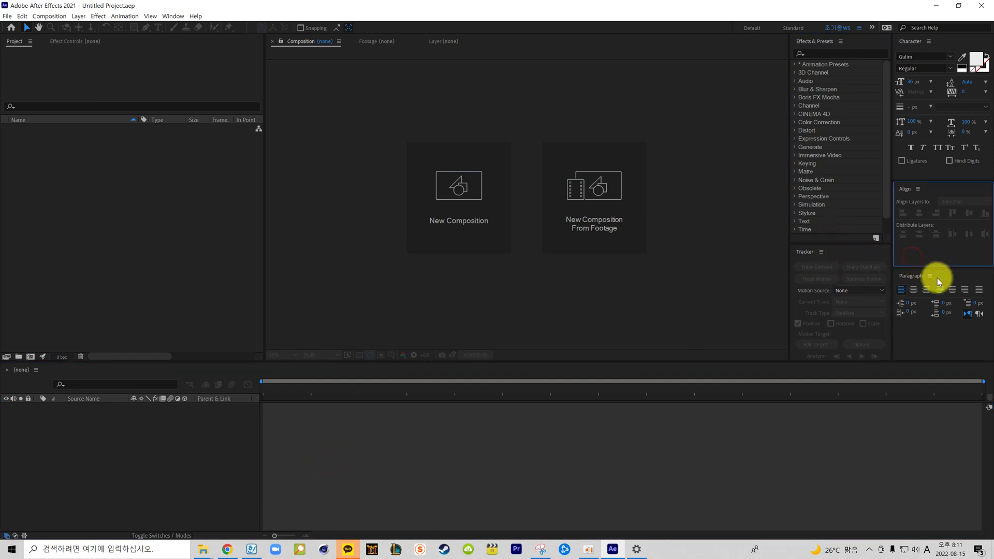
click(968, 275)
click(167, 279)
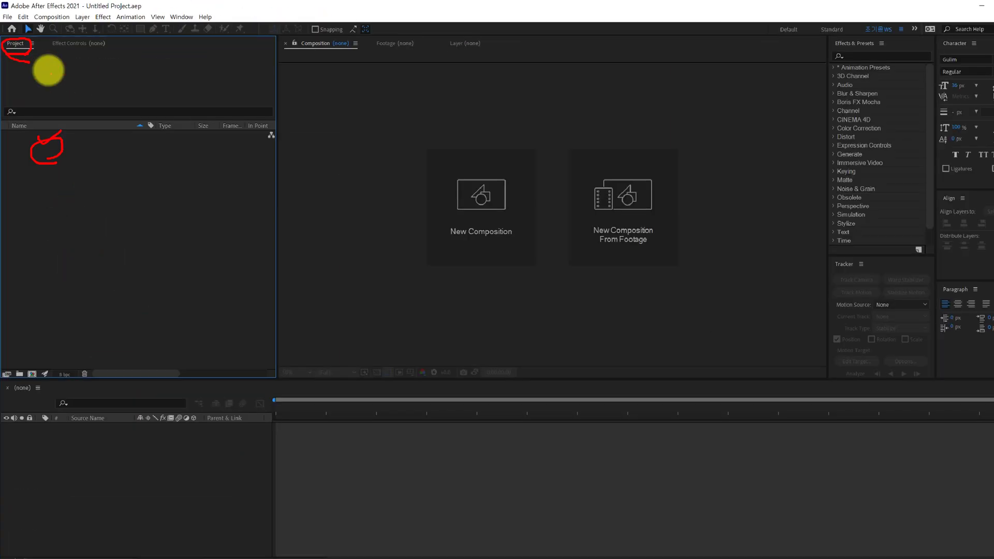
- Examine the empty Project panel and bring Effect Controls to the front of the same group
click(35, 84)
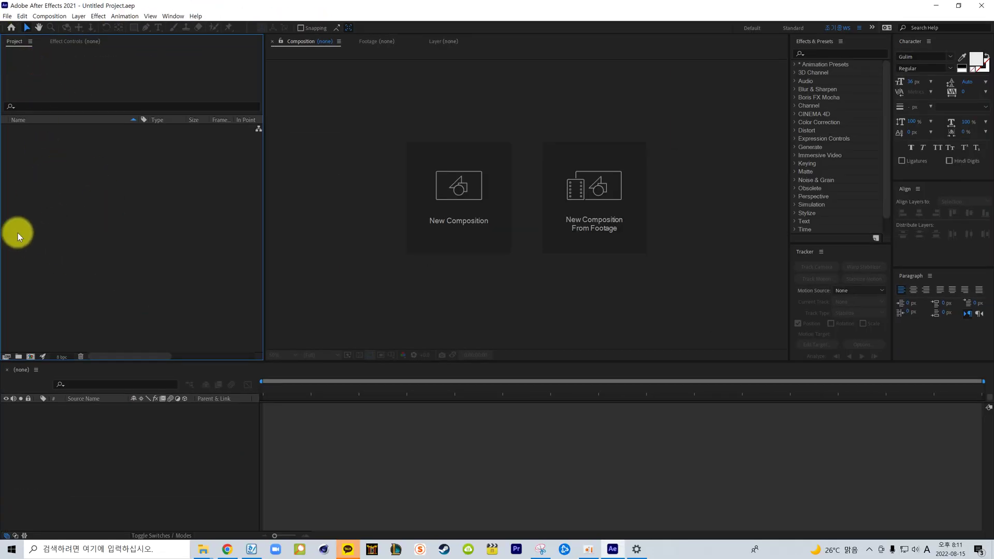
click(166, 181)
key(alt+Tab)
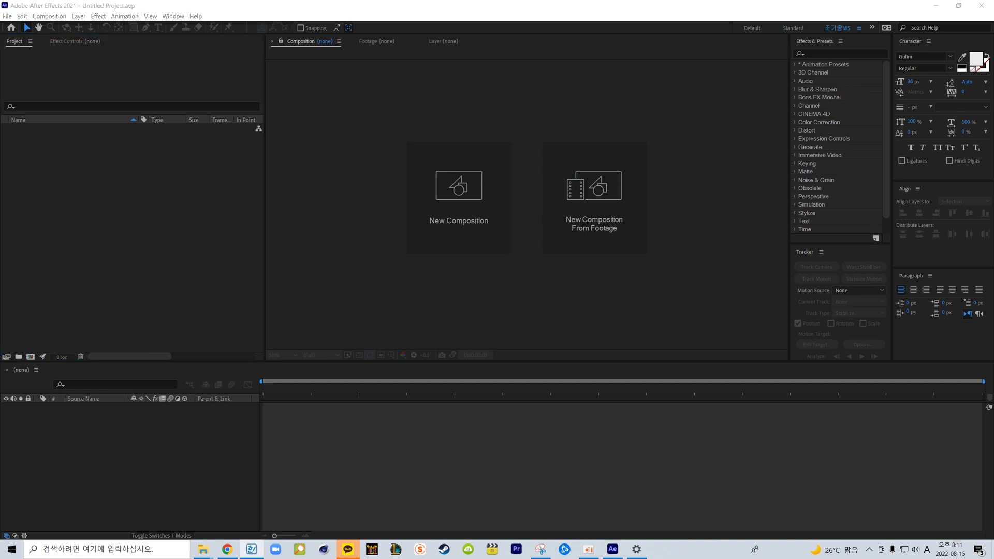
click(82, 43)
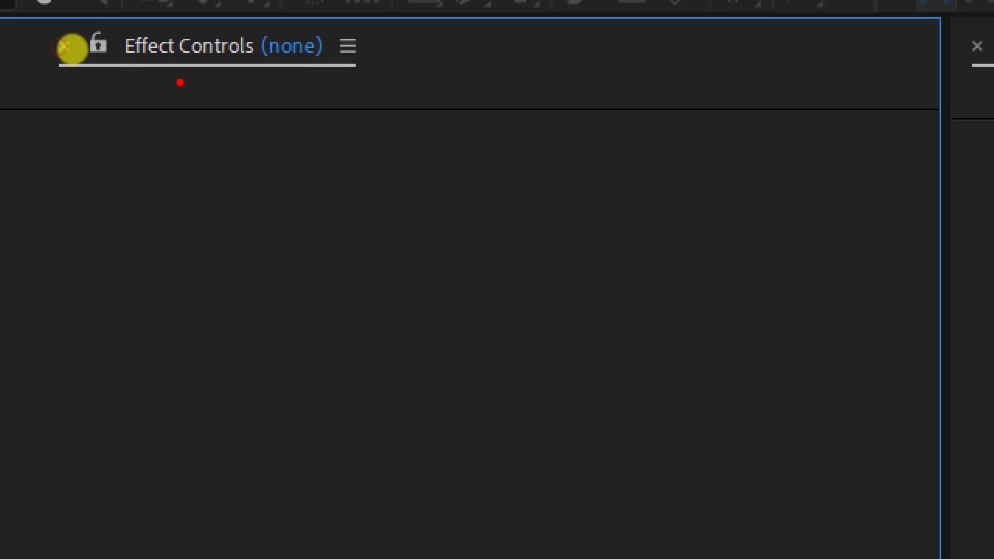
drag(127, 63, 165, 68)
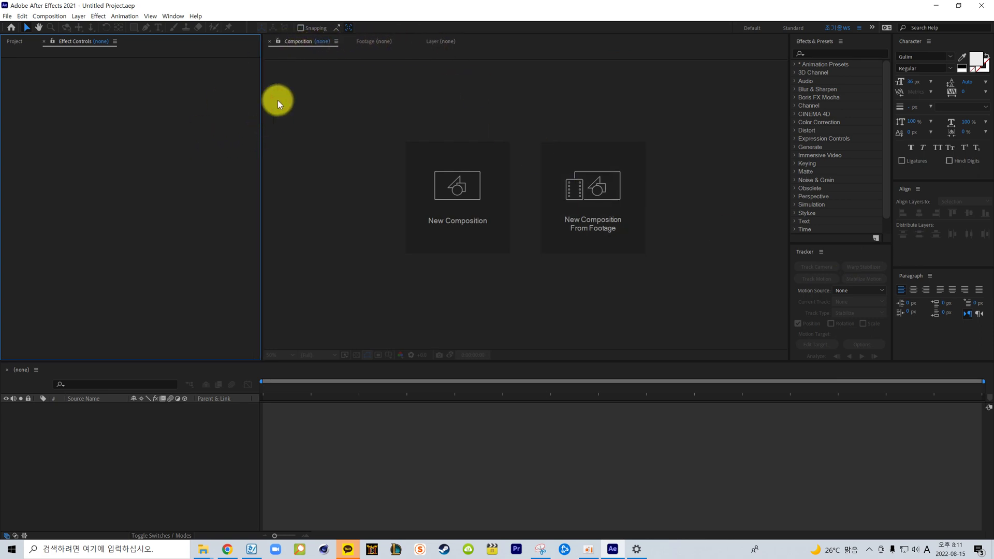
- Compare the Composition, Footage and Layer viewers by switching between them, finishing on Composition
click(299, 42)
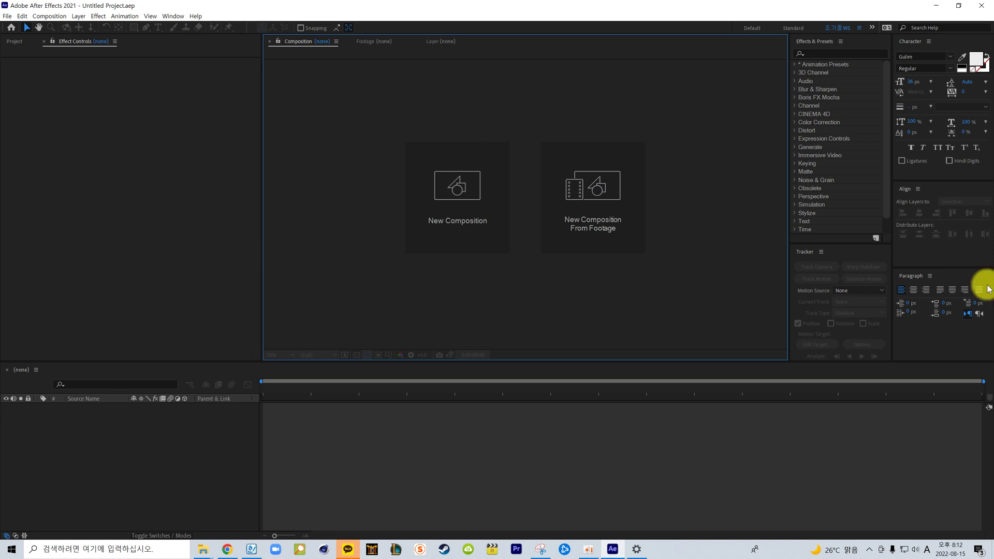
click(378, 42)
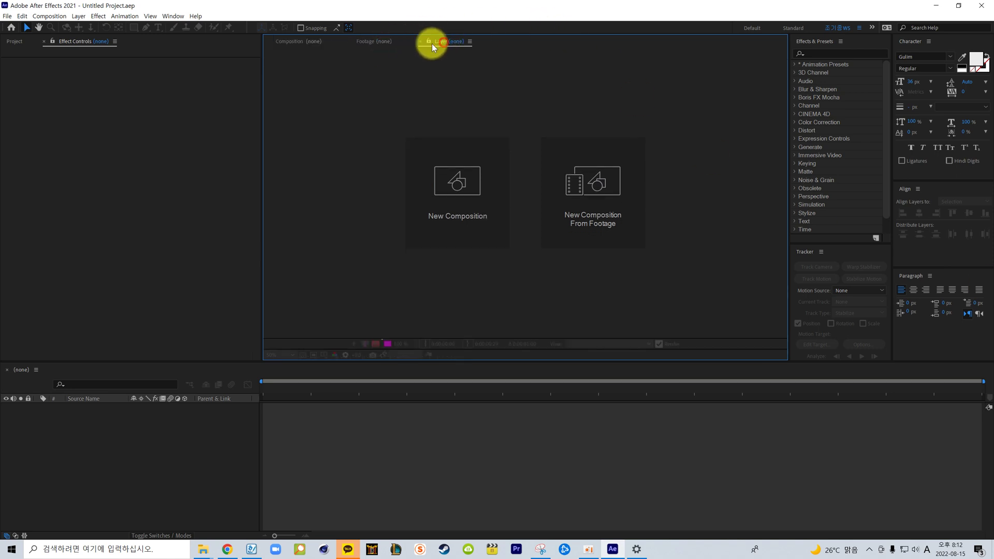
click(441, 42)
click(386, 42)
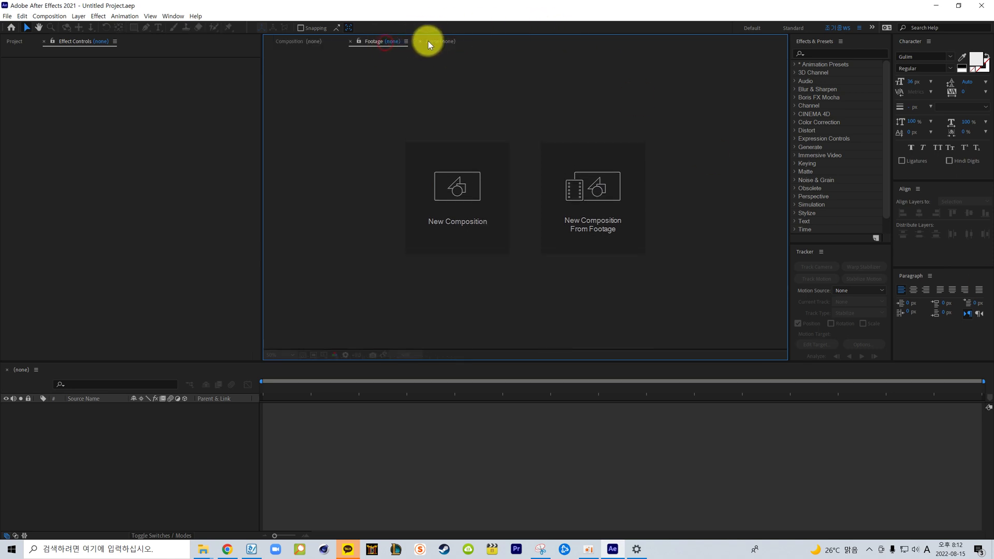
click(428, 41)
click(382, 42)
click(290, 41)
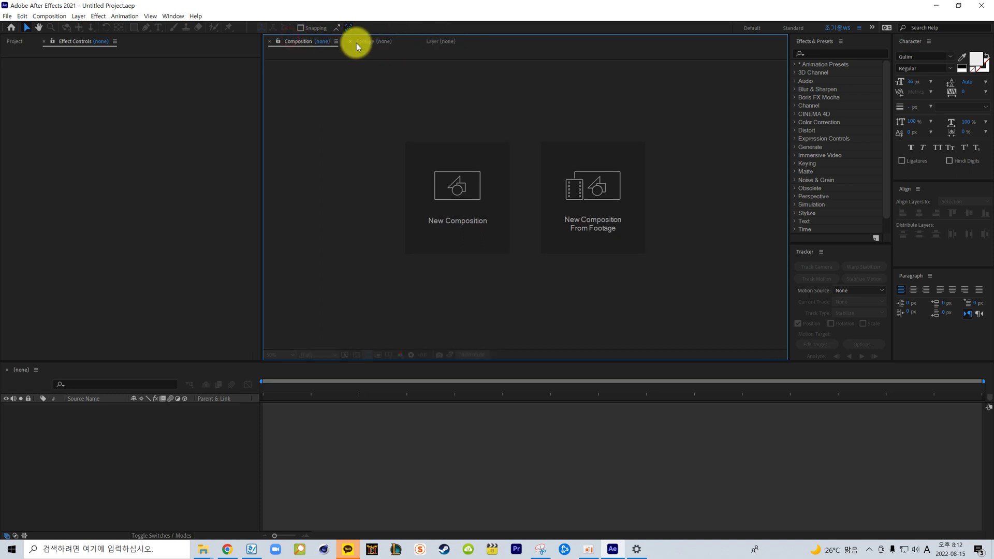
click(364, 42)
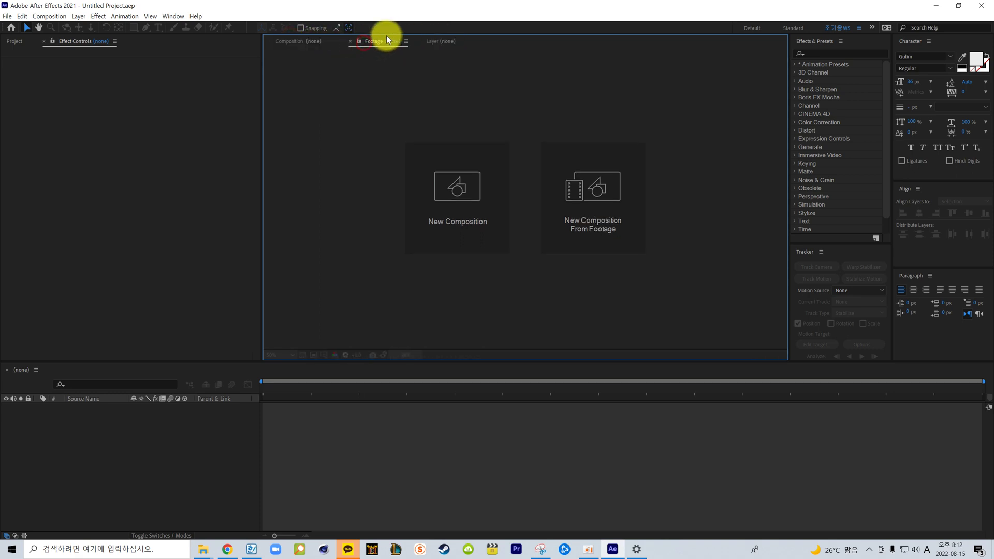
click(442, 42)
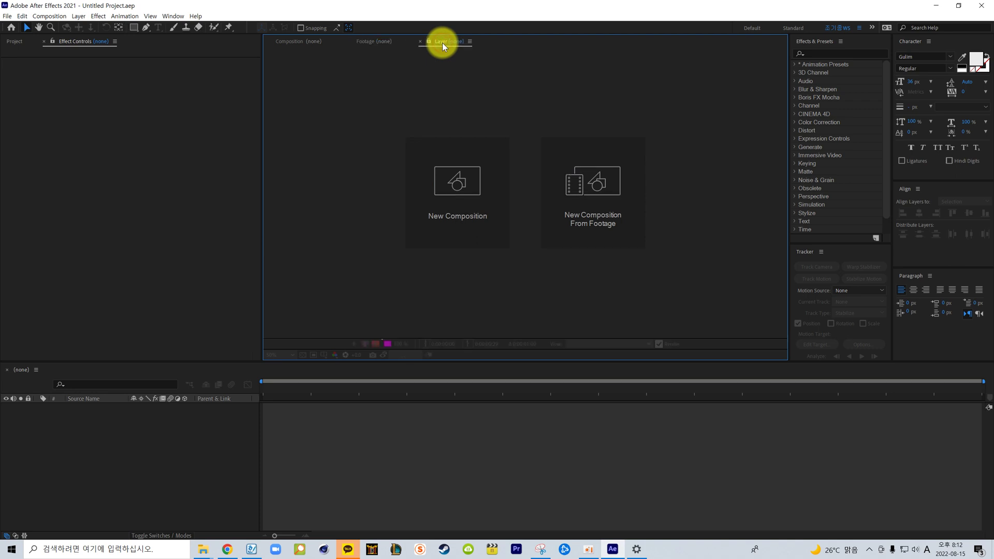
click(368, 40)
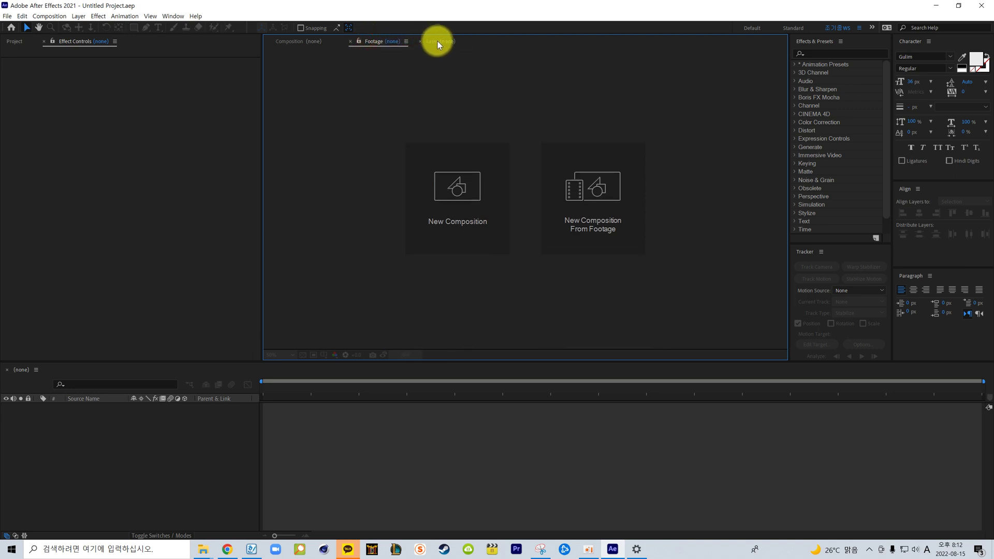
click(317, 41)
click(370, 41)
click(439, 43)
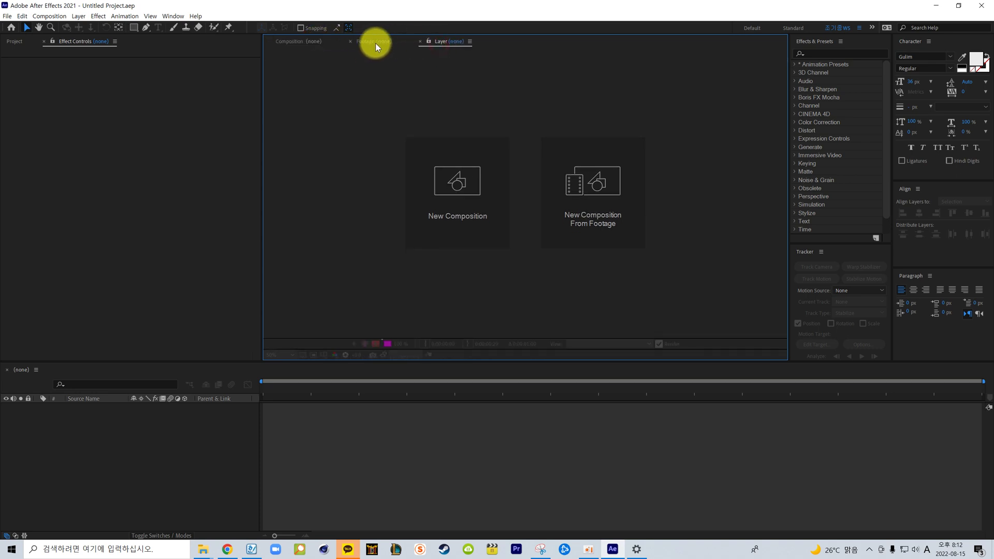
click(375, 42)
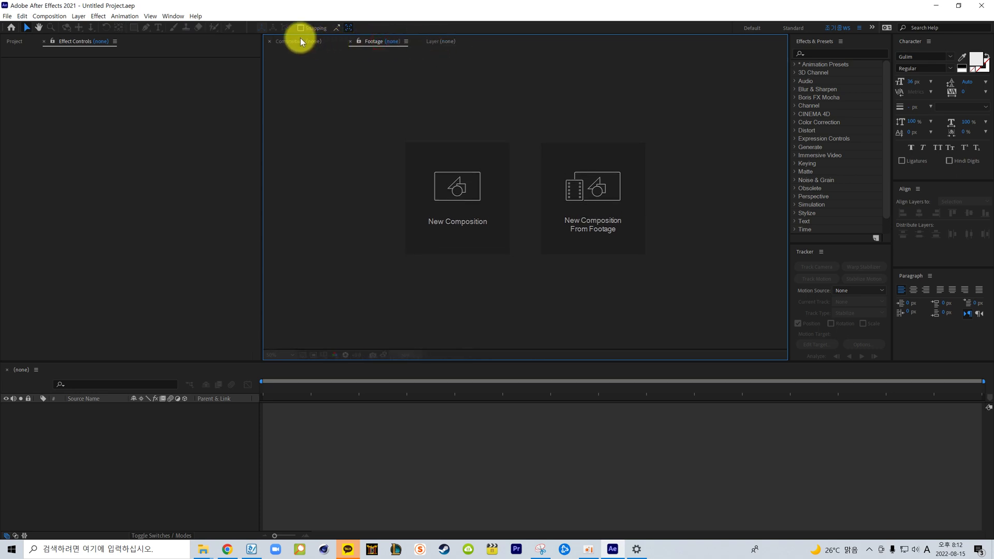
click(301, 41)
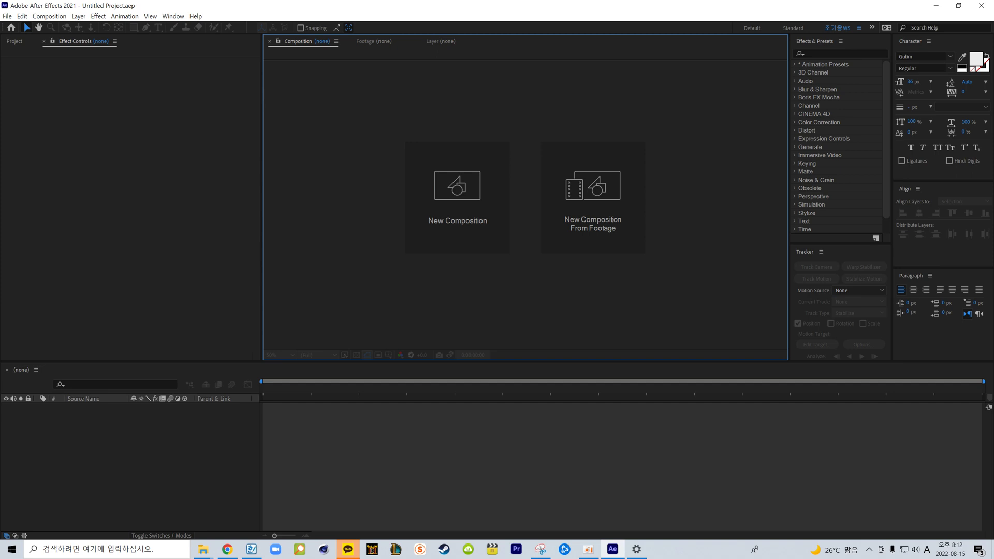
- Enlarge the Tracker panel by raising its border with Effects & Presets, and look through the effect categories
click(819, 42)
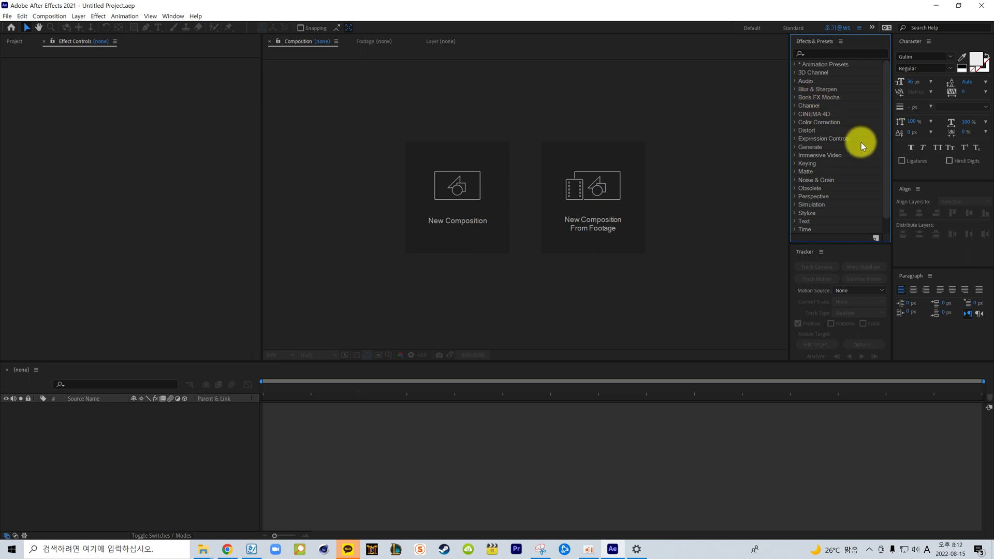
click(847, 251)
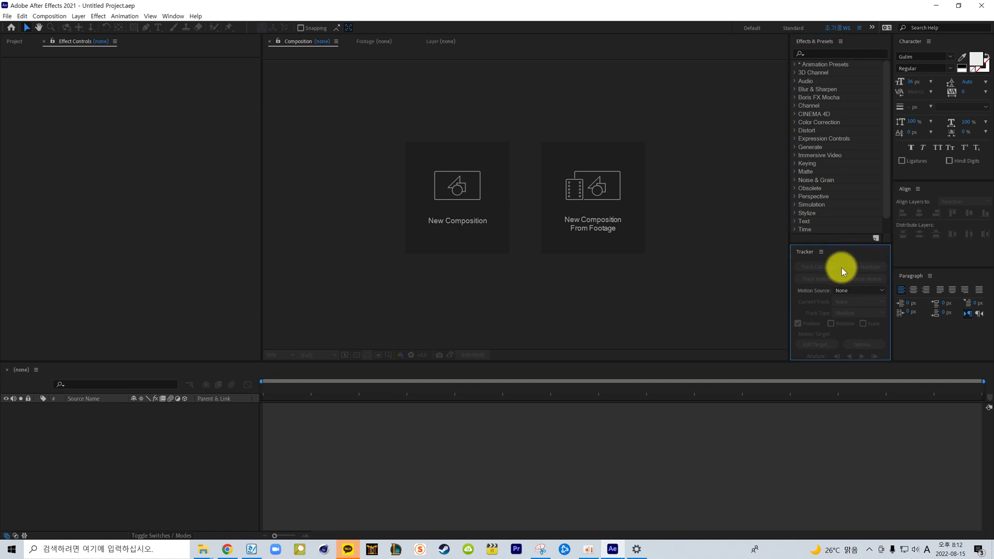
drag(843, 245, 852, 229)
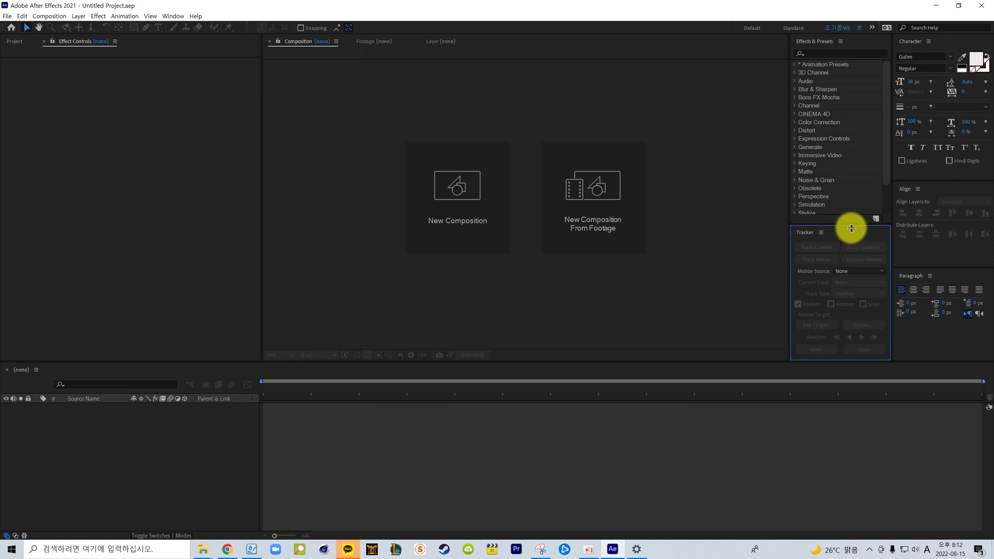
scroll(849, 199, down, 3)
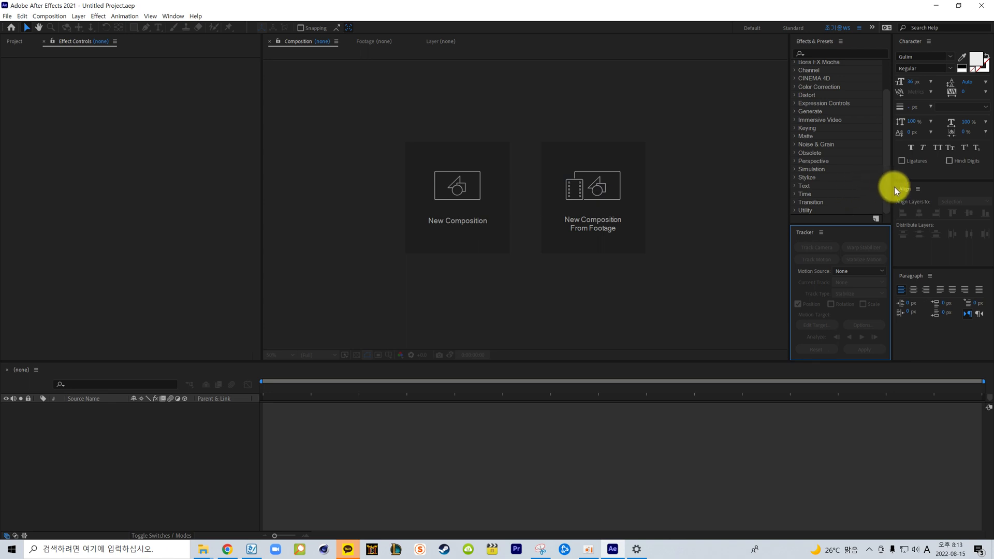
drag(887, 187, 854, 223)
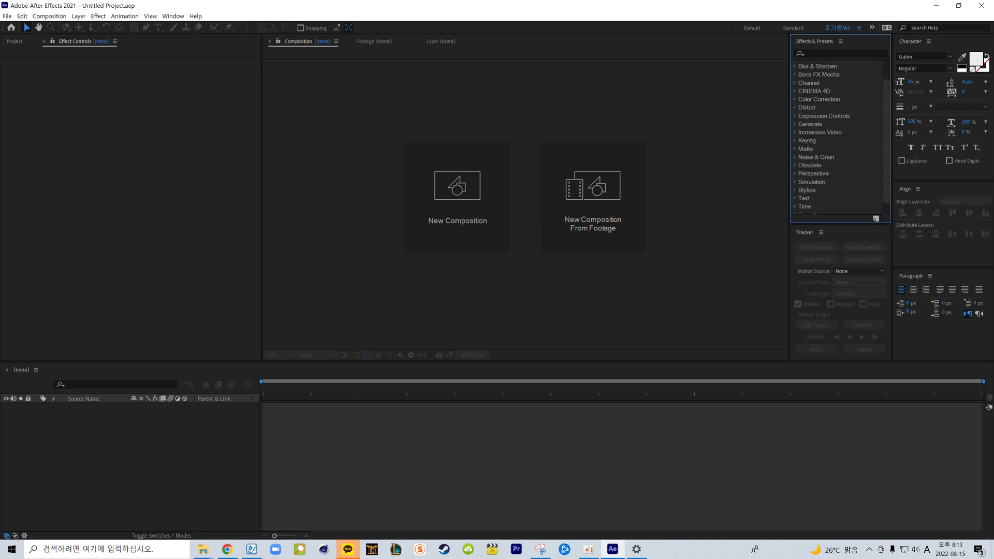
- Examine the text options in Character, the layer controls in Align and the options in Paragraph
click(946, 42)
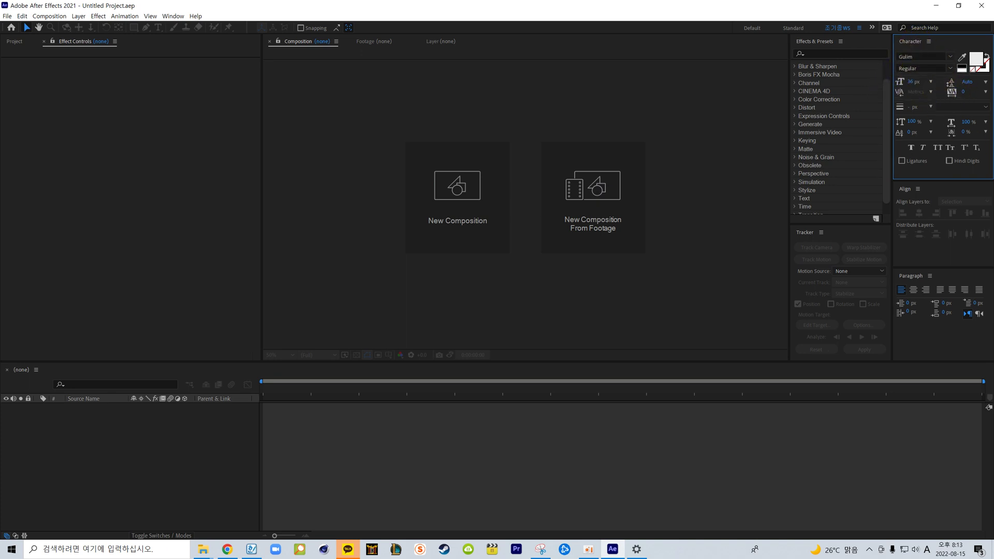
click(938, 191)
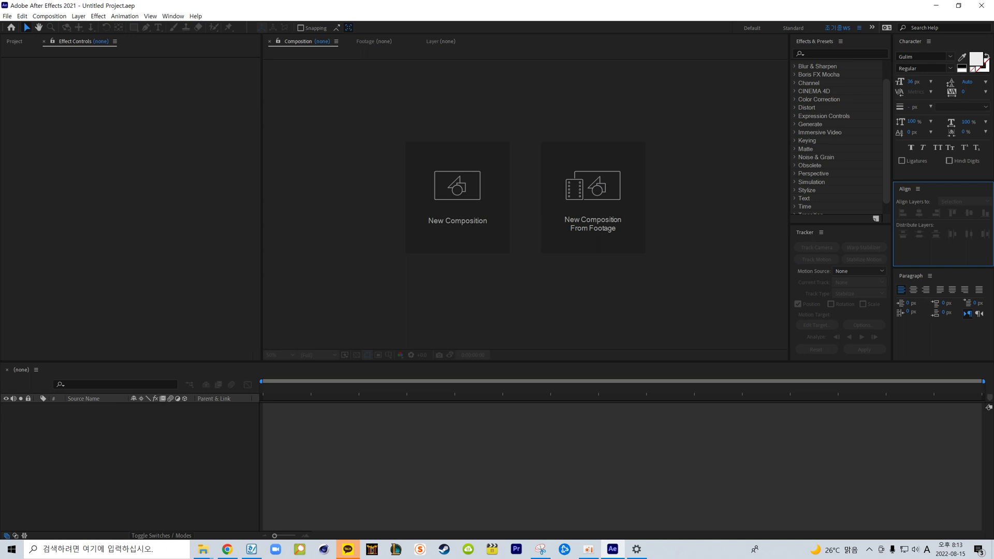
click(956, 278)
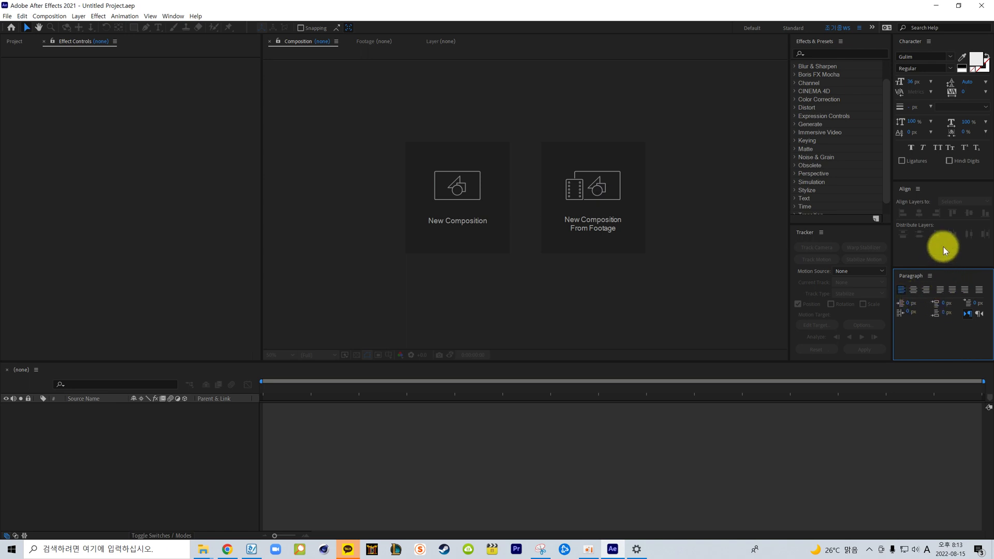
click(944, 196)
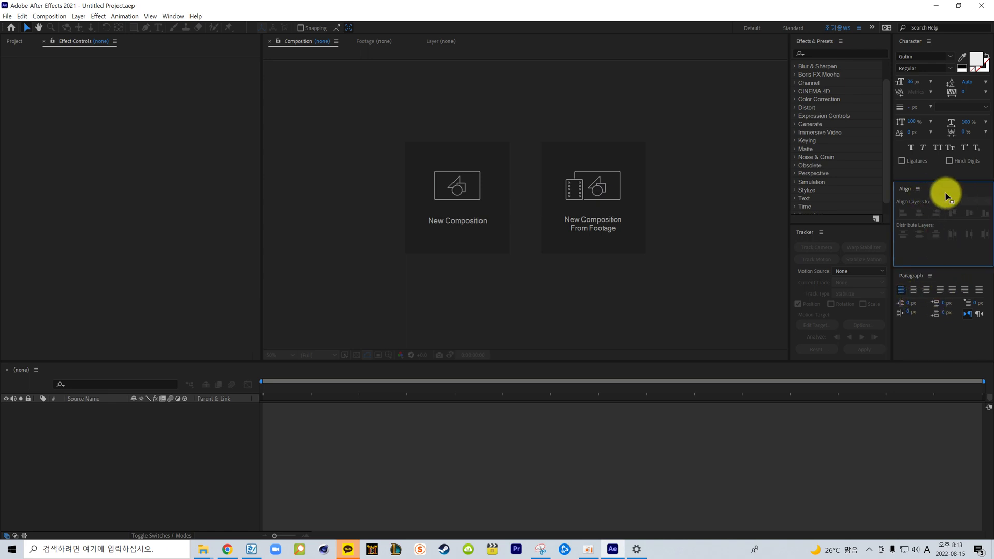
click(957, 278)
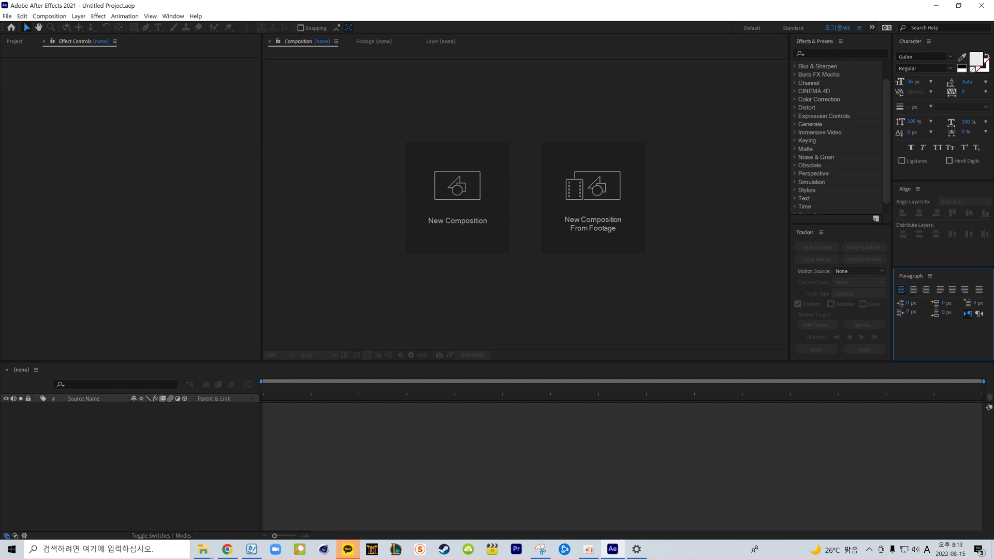
- Make the Timeline panel taller by raising its border with the panels above, and examine its layer switch columns
click(128, 139)
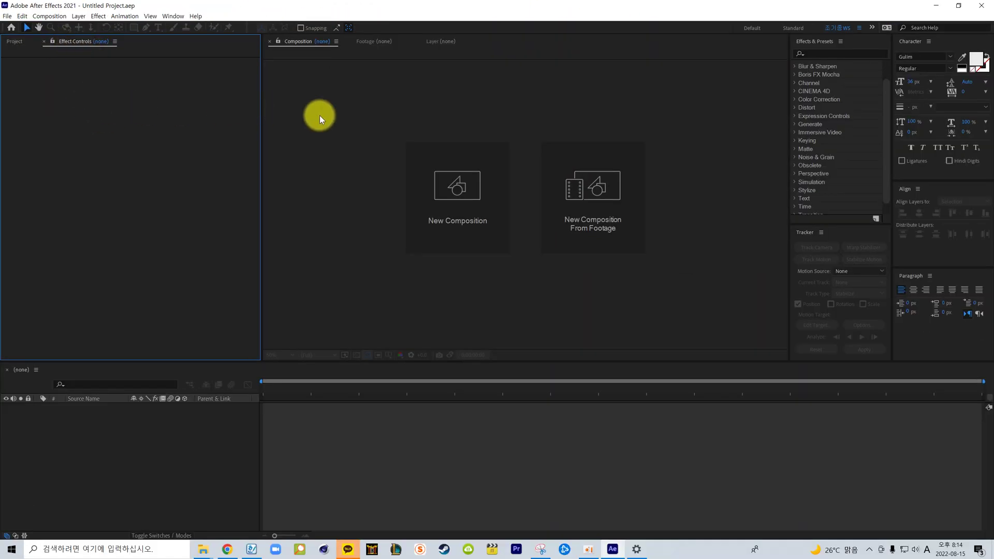
click(192, 459)
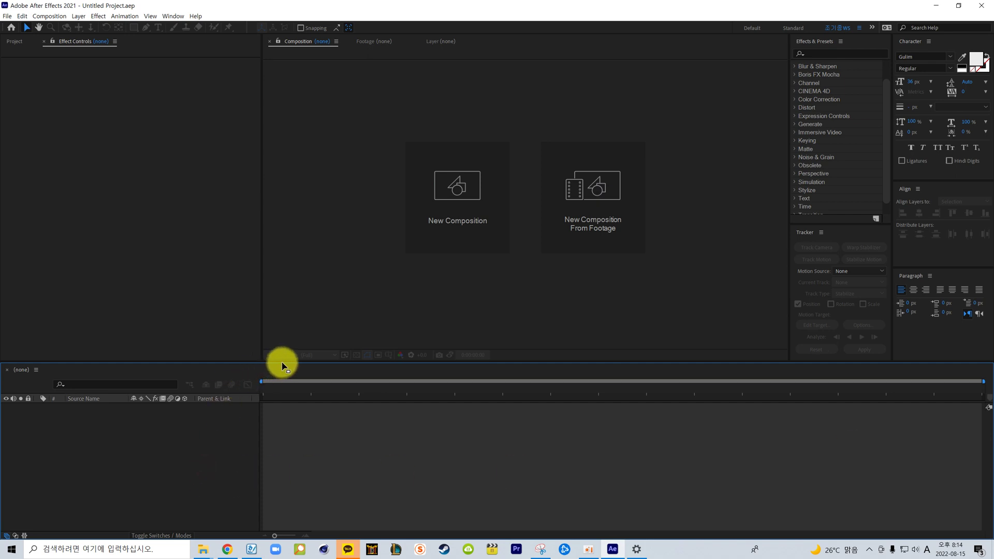
drag(287, 362, 295, 328)
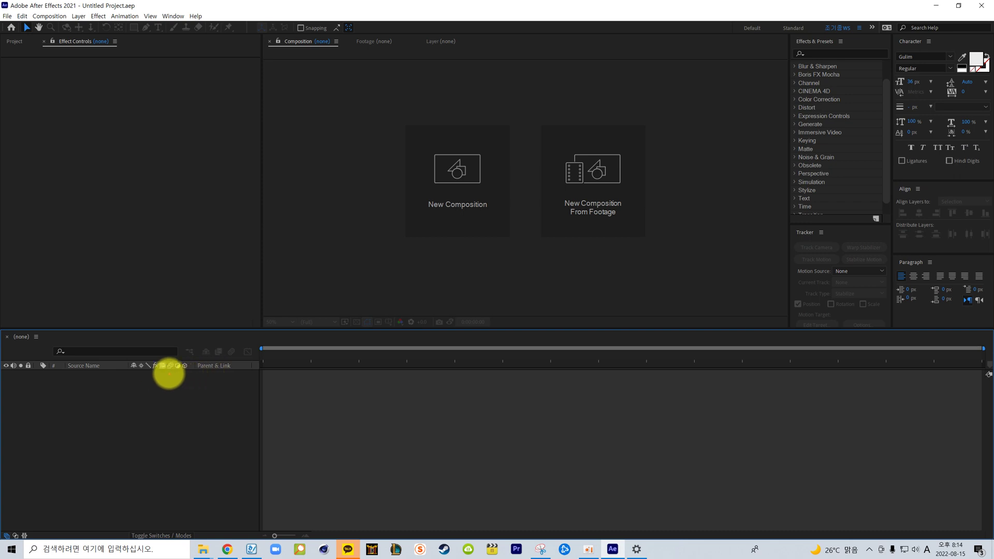
click(134, 366)
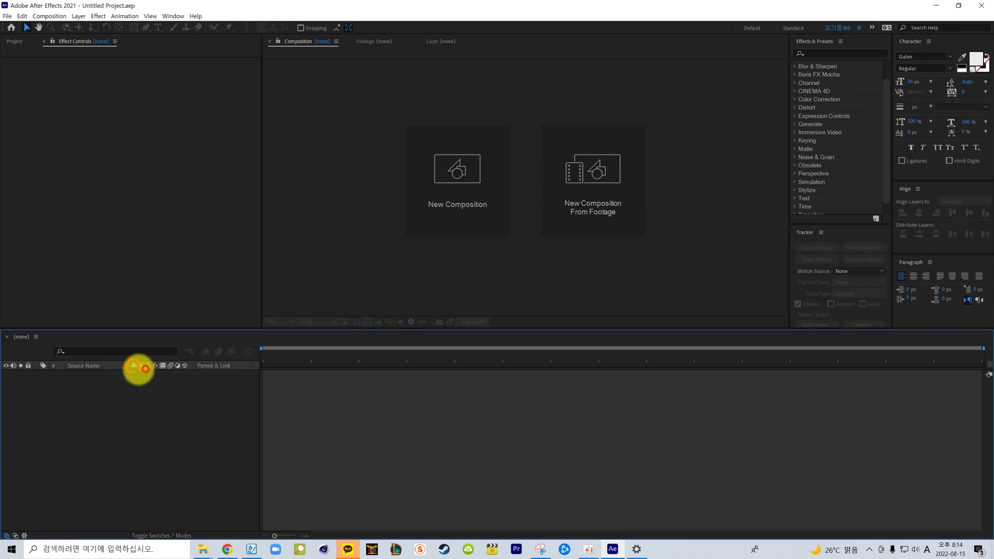
click(167, 367)
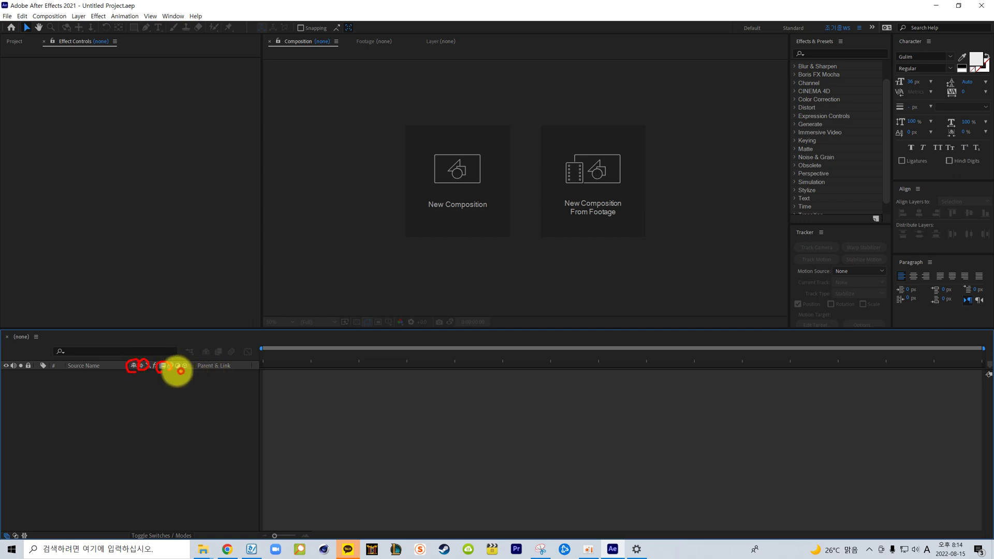
- Examine the last Timeline layer switches, and review the Effect Controls, Timeline and Composition panels by activating each in turn
click(186, 366)
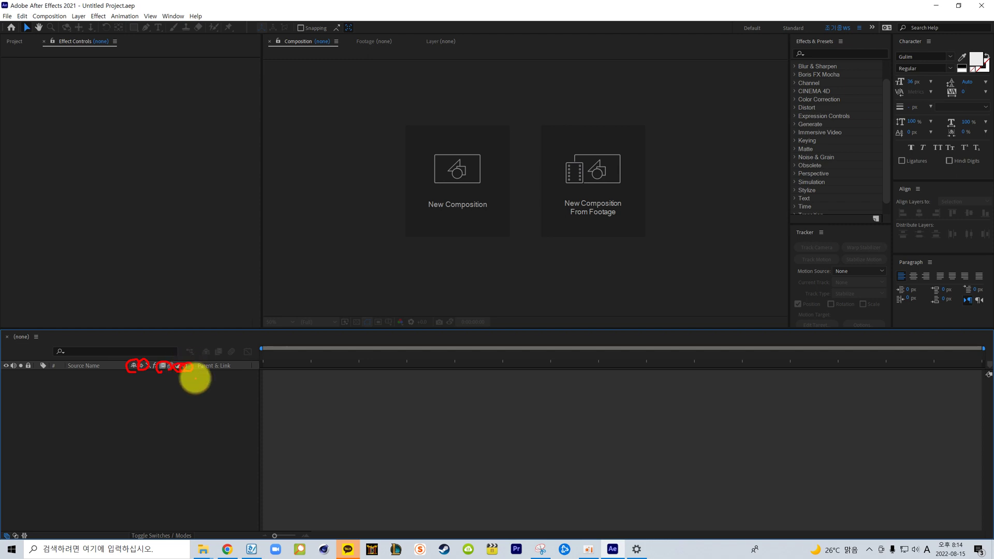
click(388, 435)
click(215, 271)
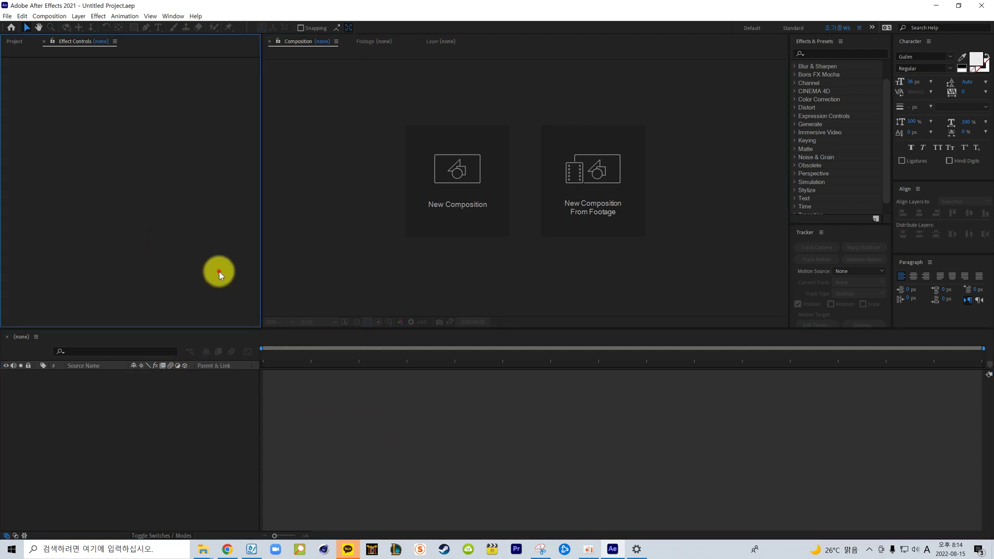
click(222, 412)
click(315, 271)
click(283, 244)
click(437, 452)
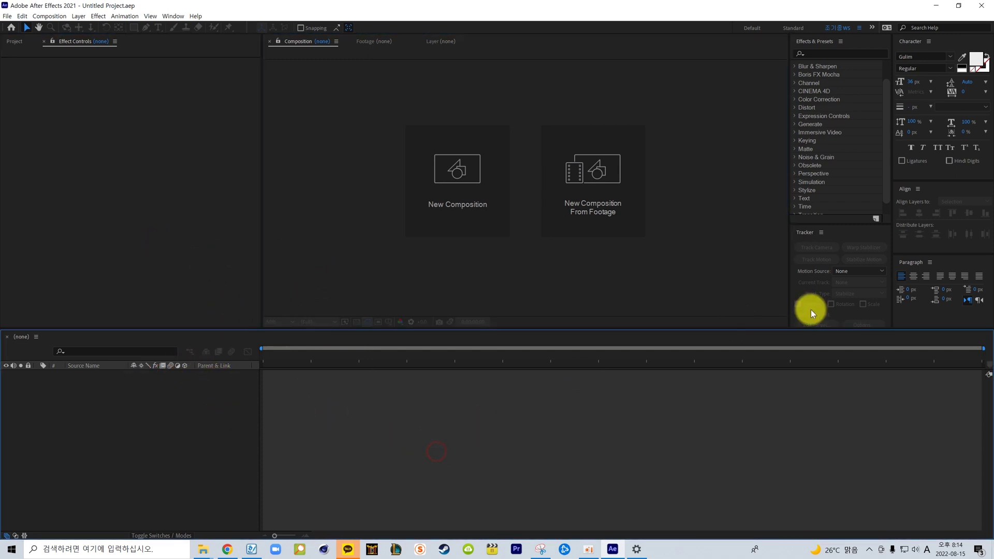
- Review the supporting panels in turn: Tracker, Effects & Presets, Character, Align and Paragraph
click(849, 238)
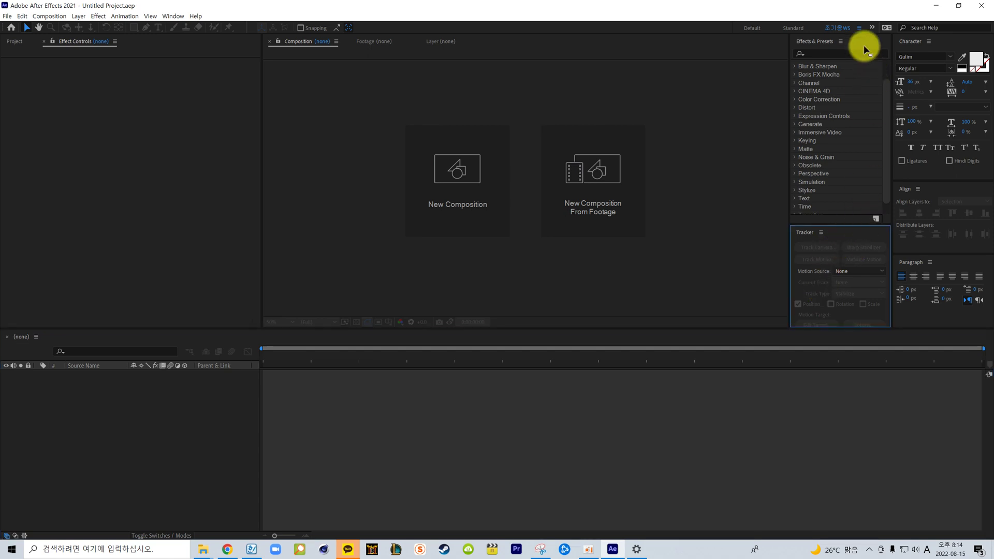
click(863, 40)
click(954, 44)
click(958, 206)
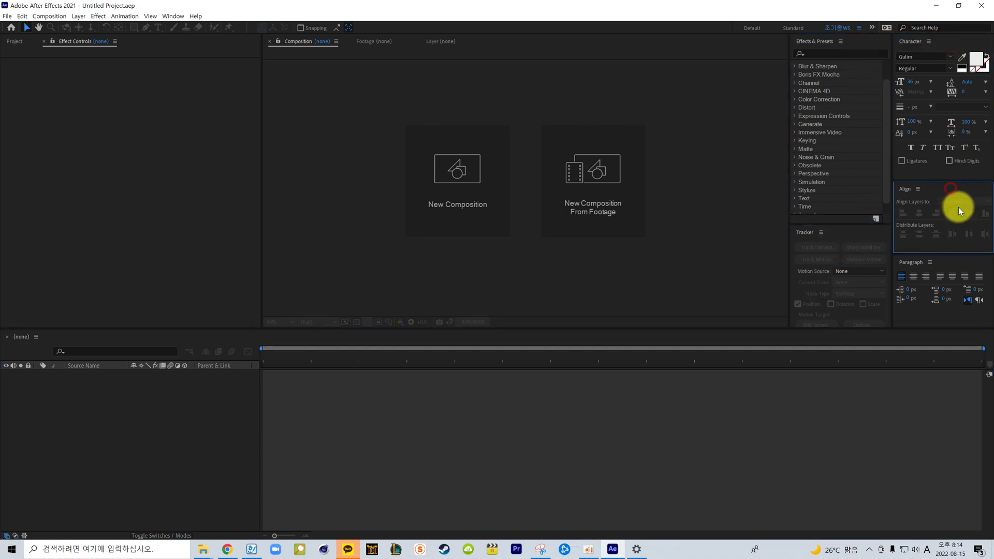
click(965, 264)
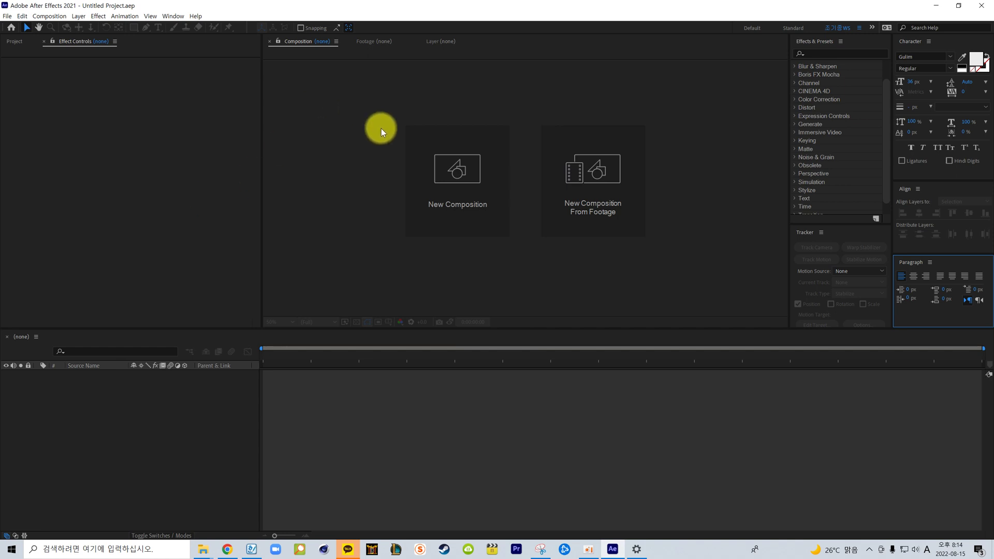
- Compare the three main work areas again by switching focus between Effect Controls, Timeline and Composition, finishing on the Timeline
click(182, 161)
click(224, 446)
click(327, 288)
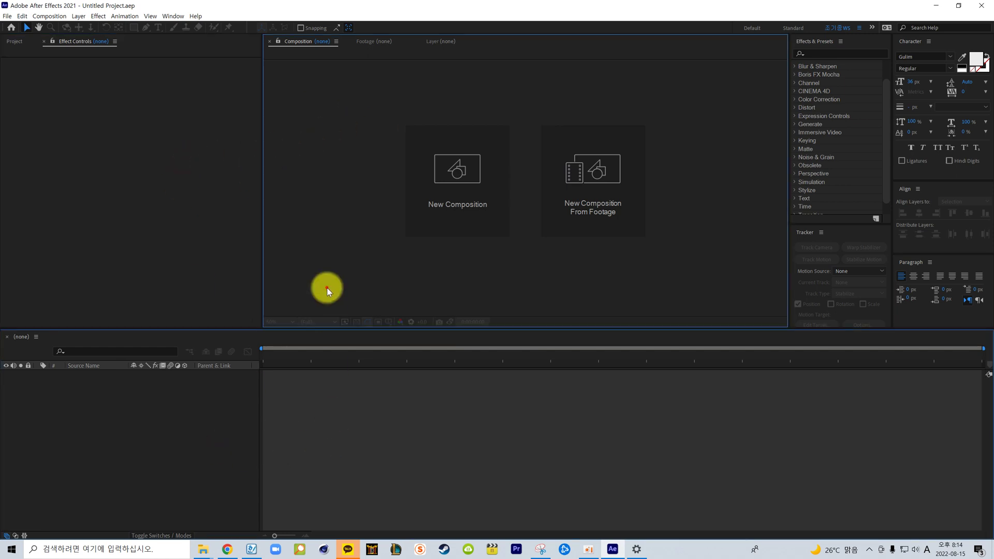
click(222, 233)
click(336, 268)
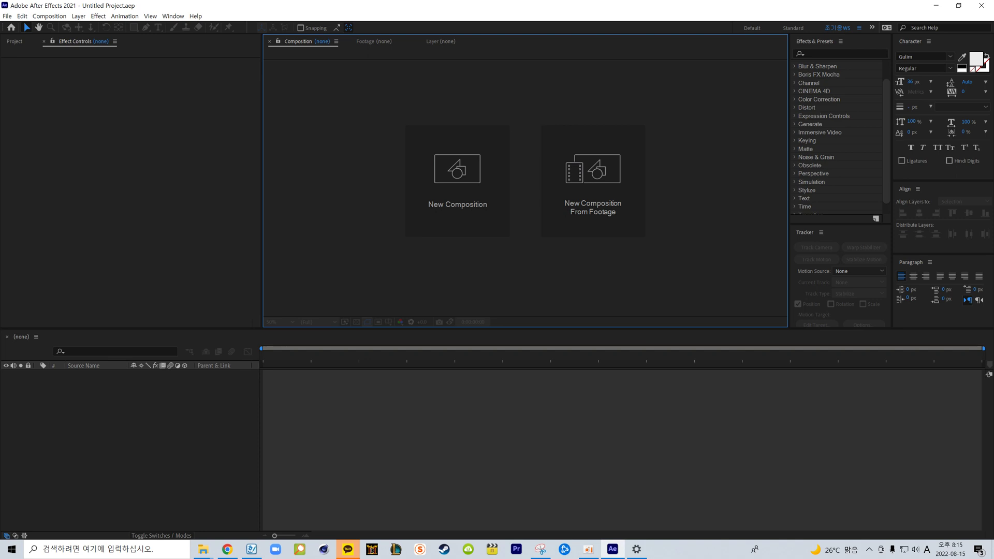
click(139, 239)
click(334, 413)
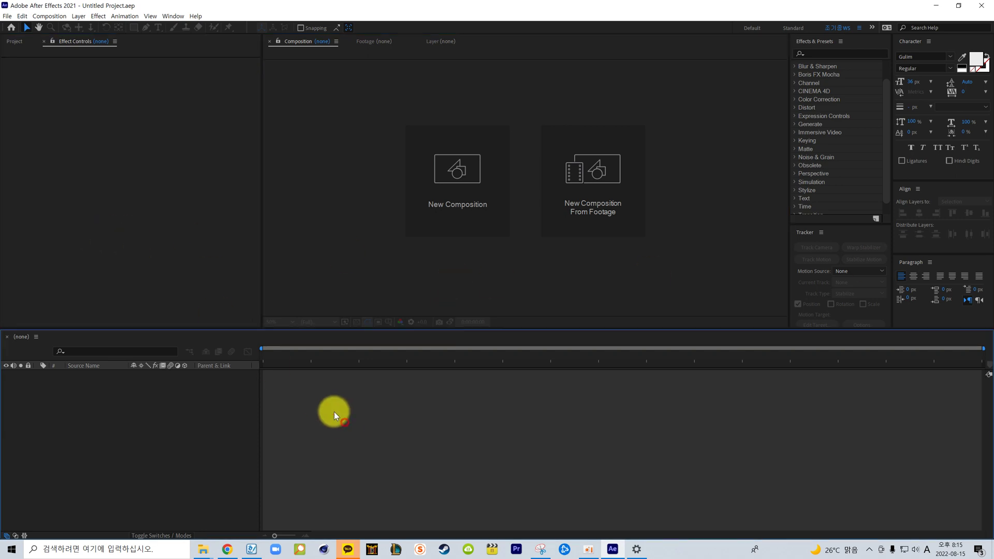
click(284, 297)
click(222, 285)
click(268, 316)
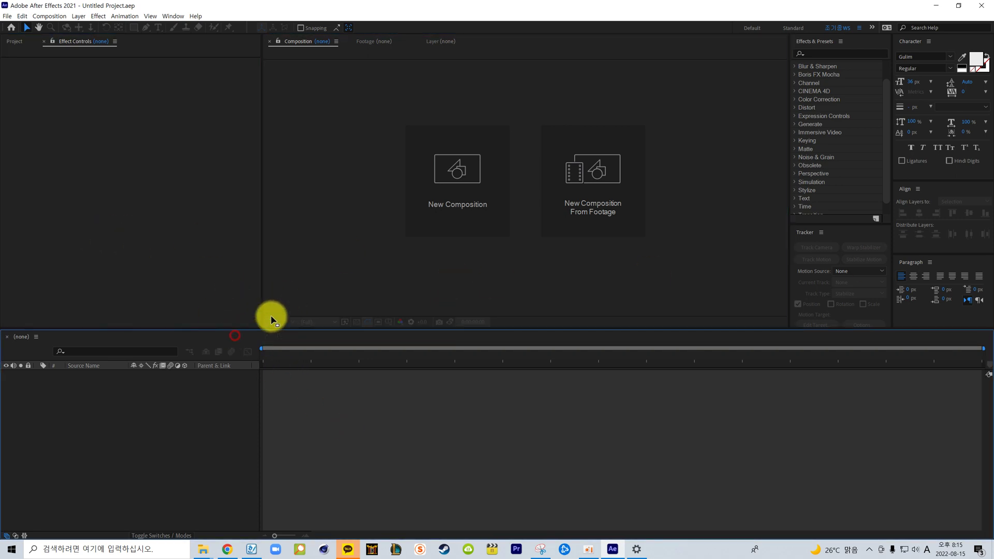
click(246, 292)
click(249, 334)
click(284, 306)
click(234, 313)
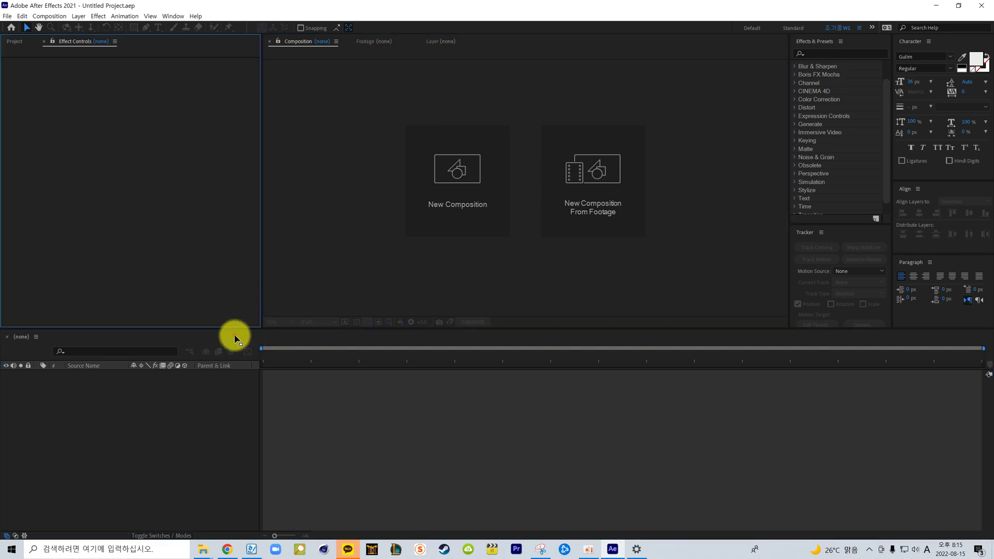
click(273, 339)
click(282, 317)
click(230, 304)
click(235, 337)
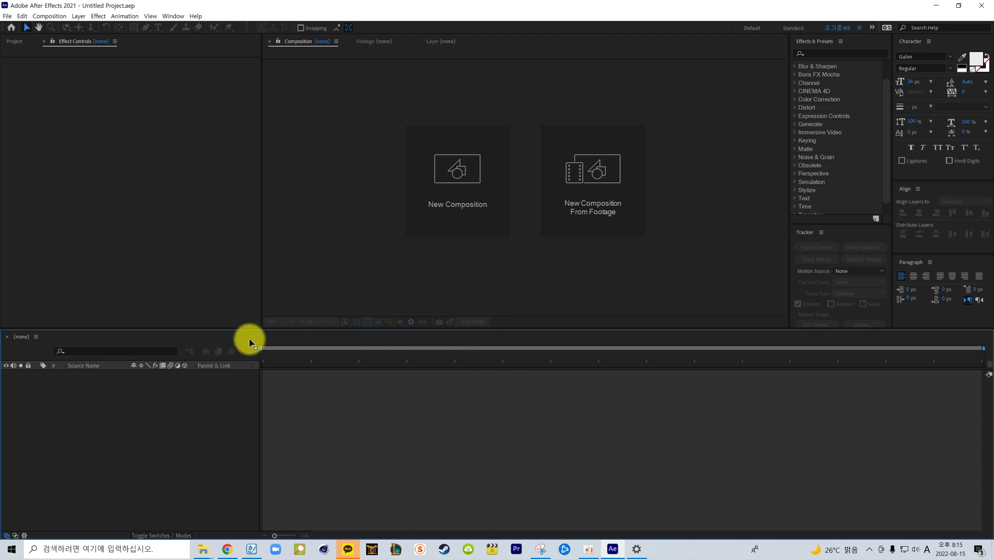
click(238, 286)
click(303, 284)
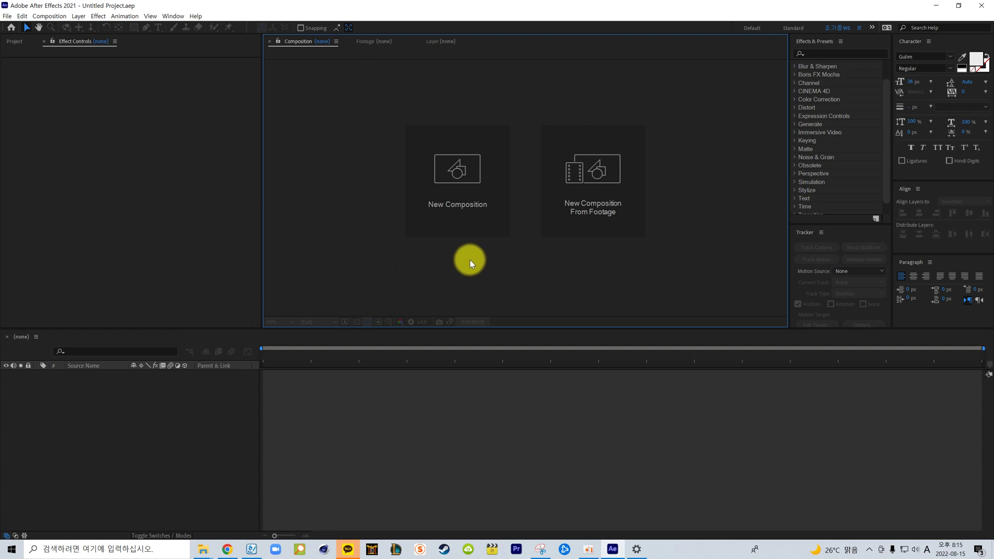
click(244, 333)
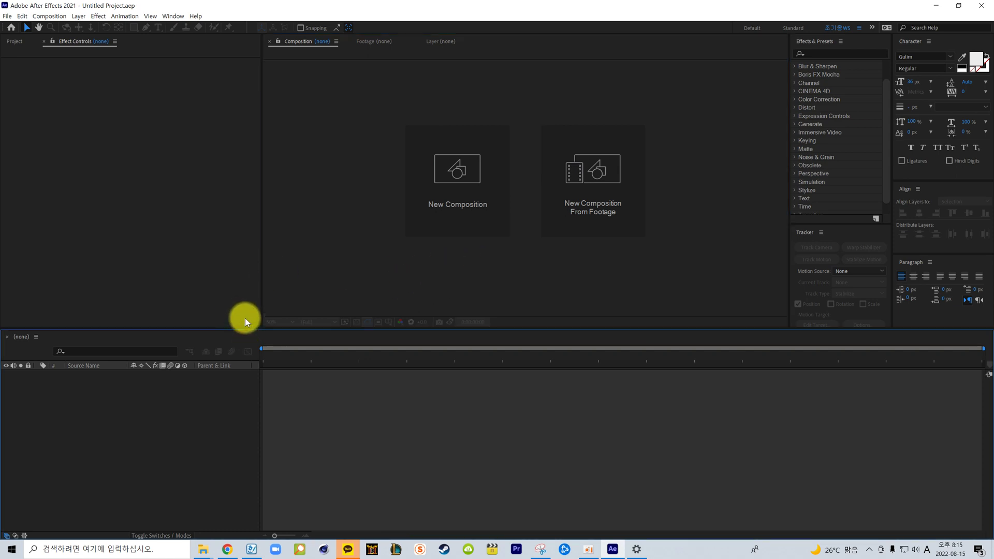